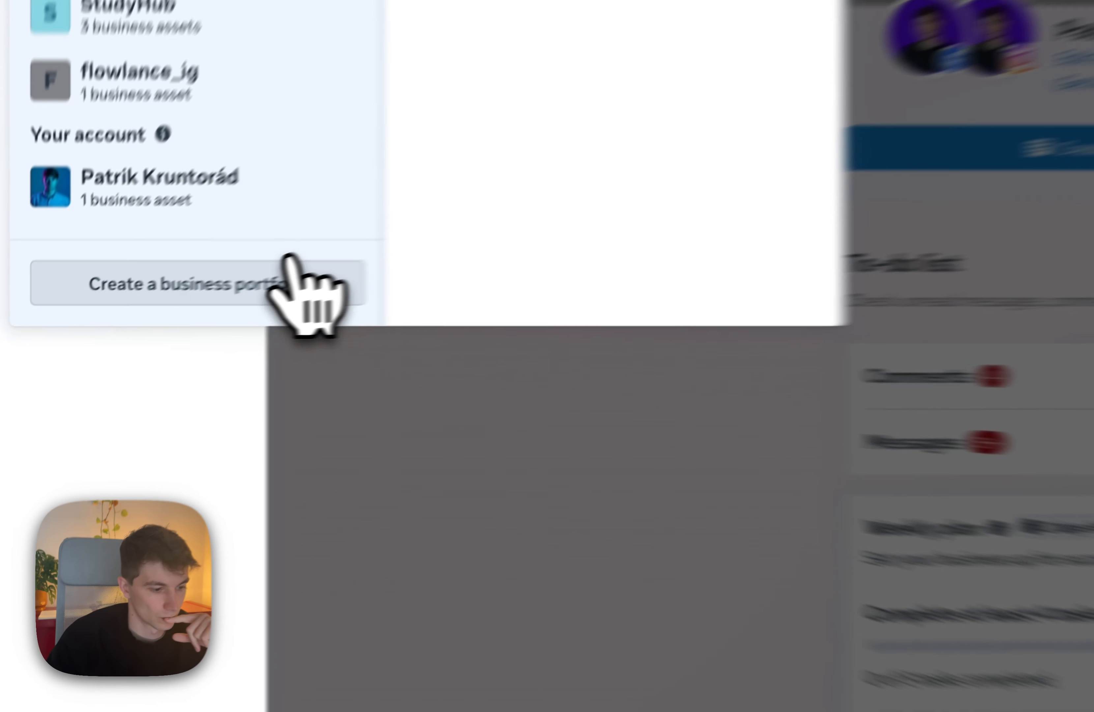
# Leave the business portfolio chooser and open Events Manager from the full set of business tools.
pyautogui.click(134, 333)
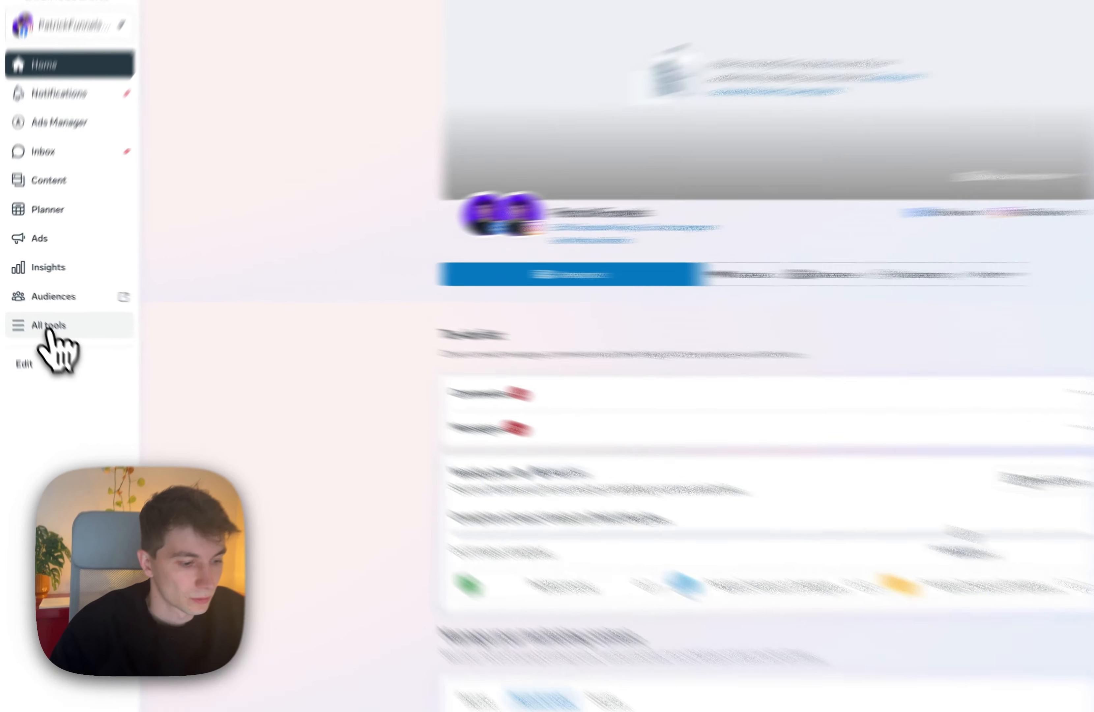
pyautogui.click(50, 318)
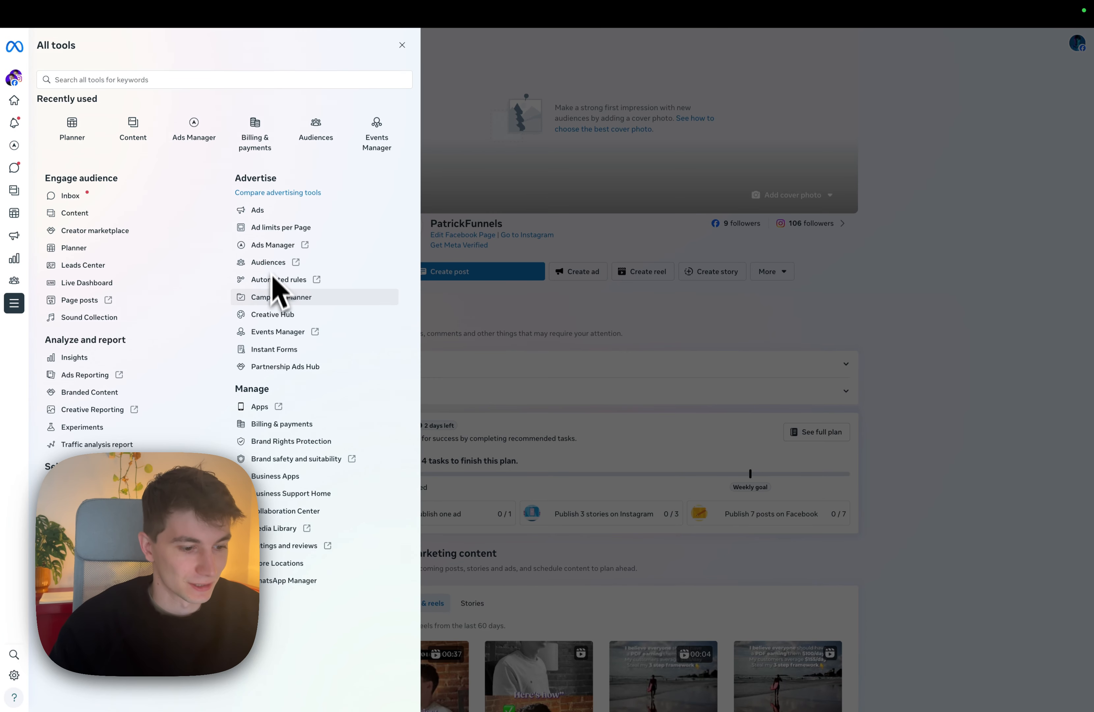
pyautogui.click(276, 332)
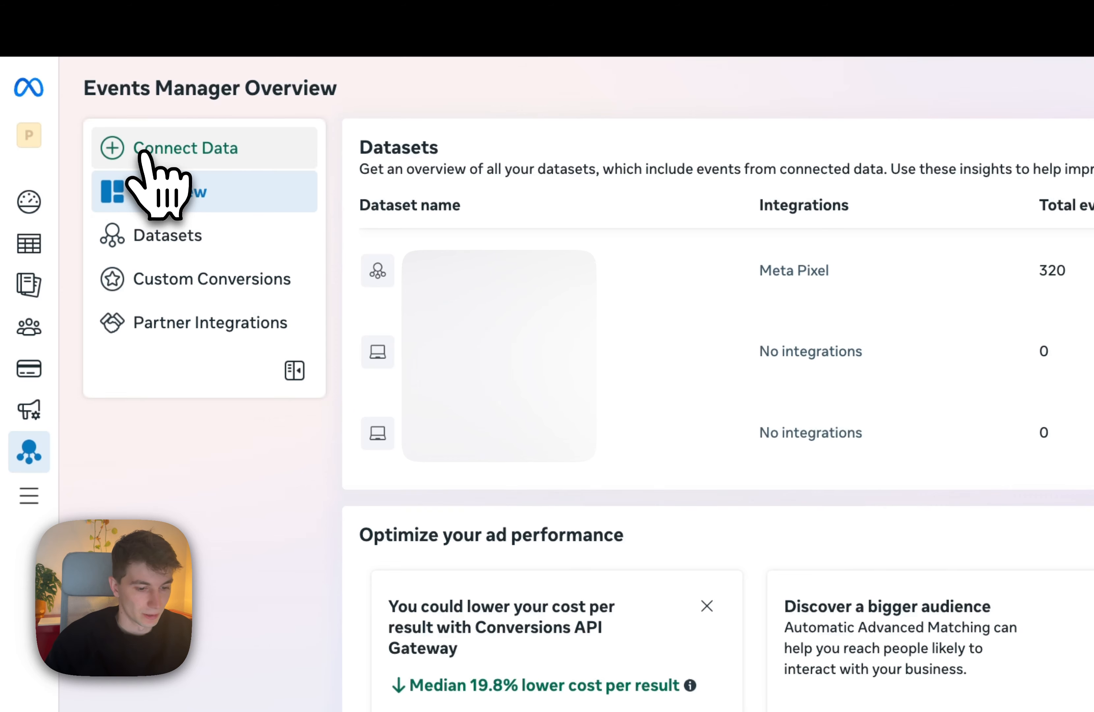
pyautogui.click(153, 150)
pyautogui.click(510, 280)
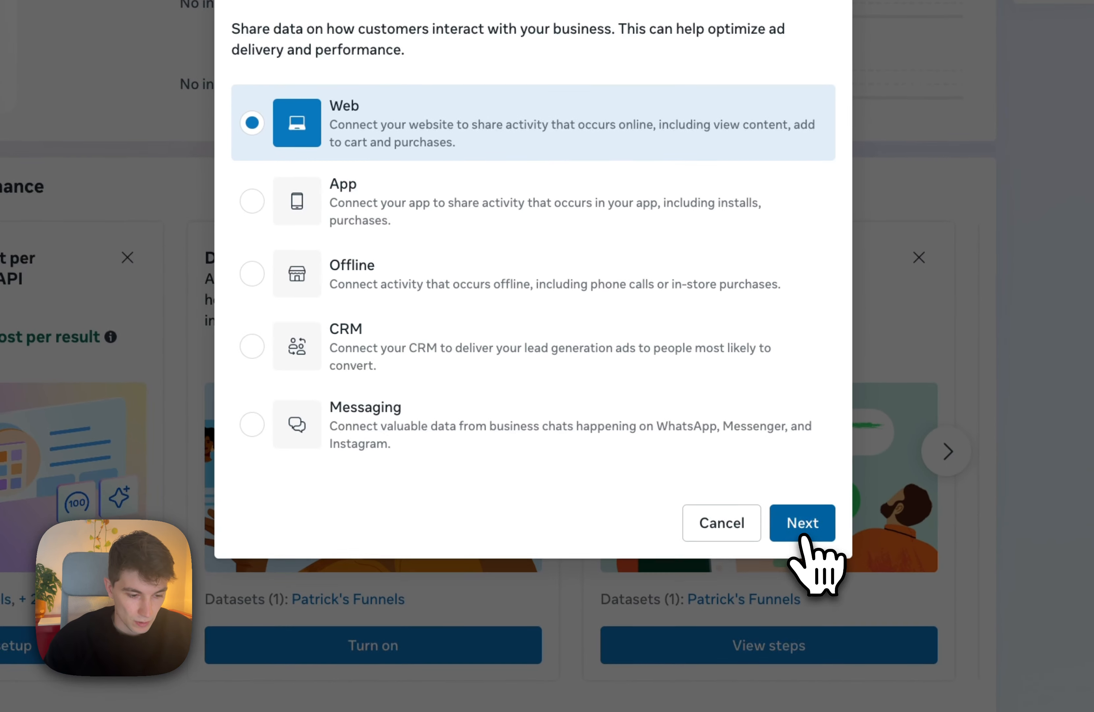
pyautogui.click(930, 700)
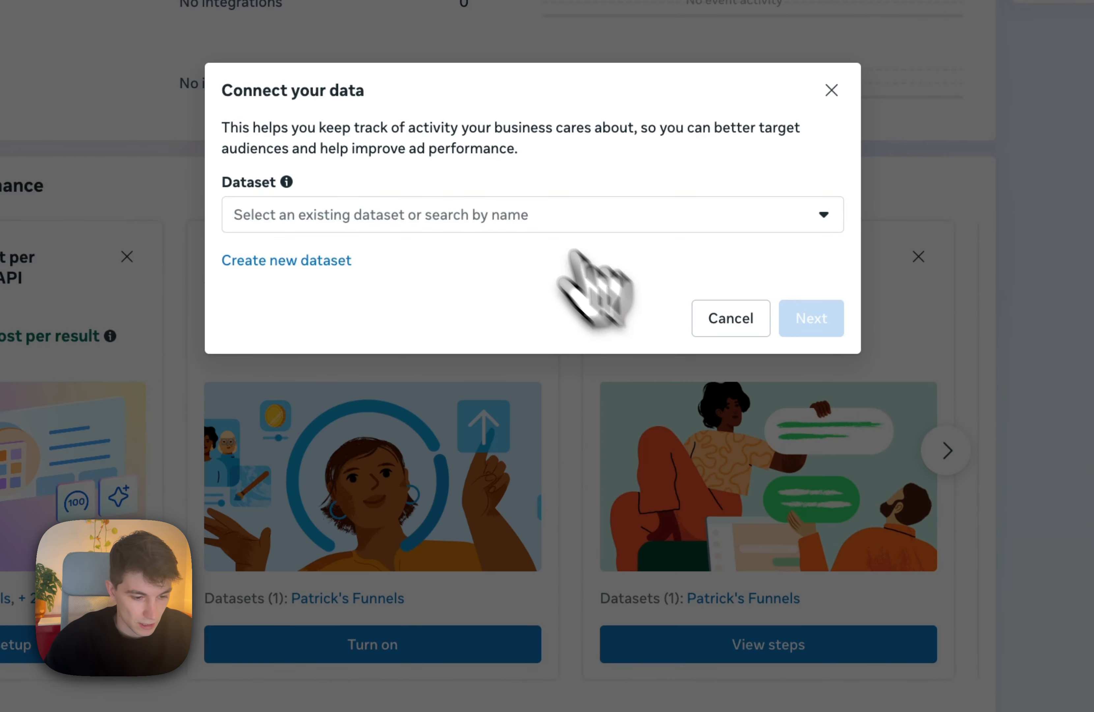
pyautogui.click(340, 261)
pyautogui.moveTo(446, 215)
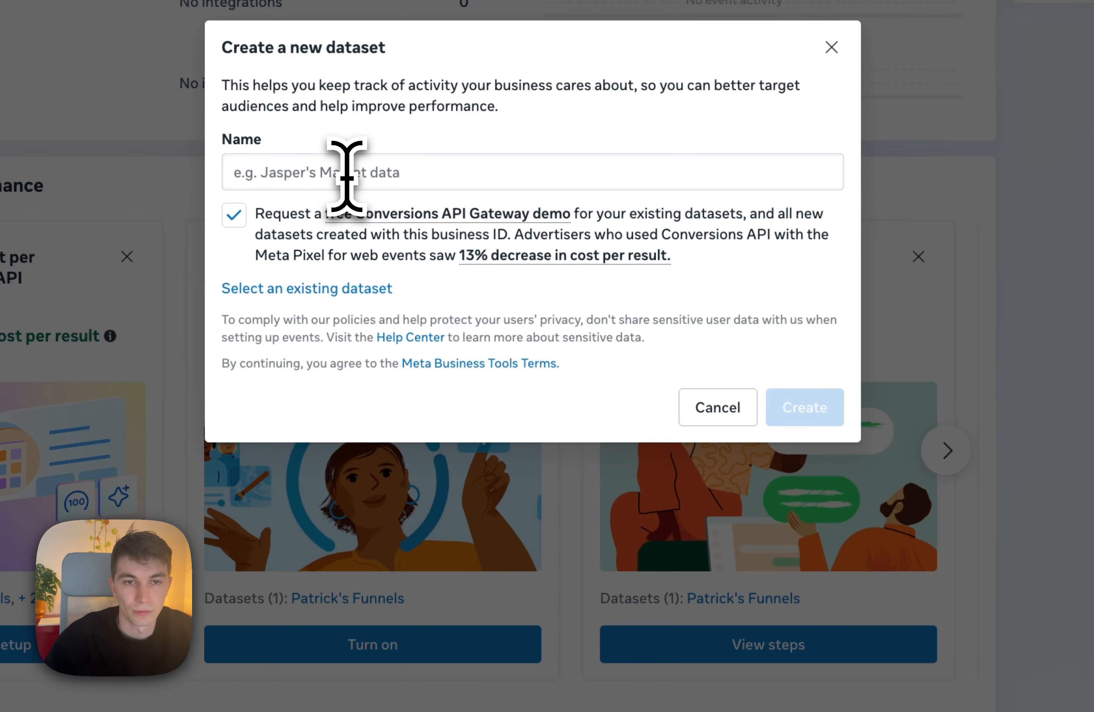
pyautogui.click(374, 178)
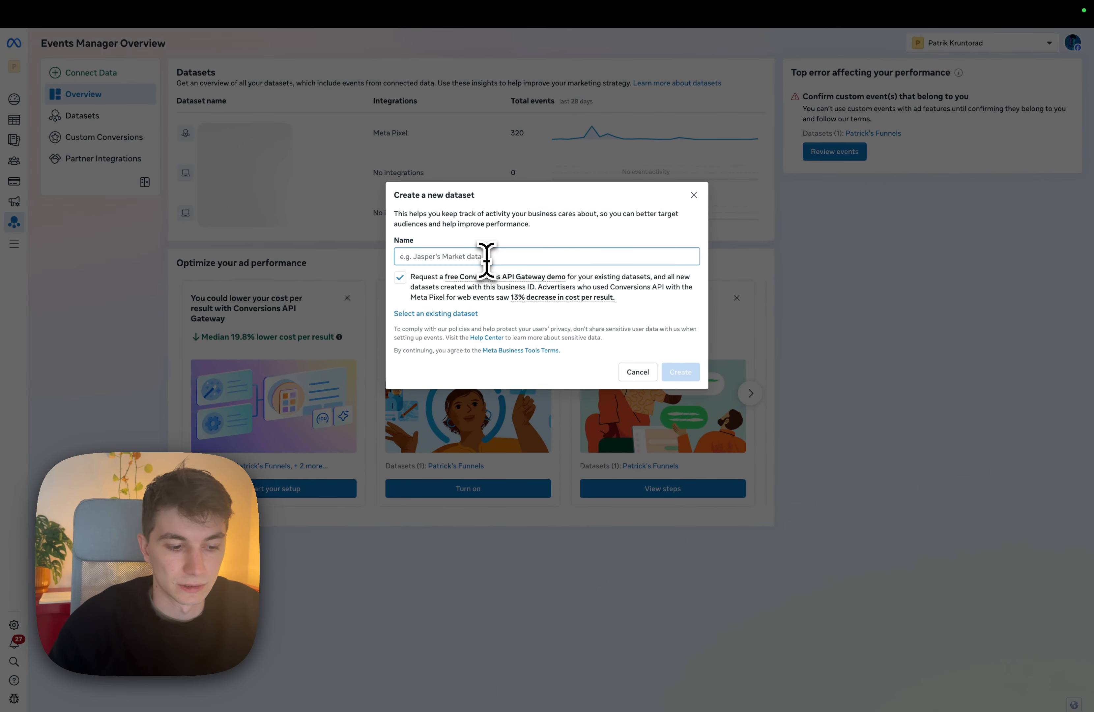
pyautogui.click(638, 372)
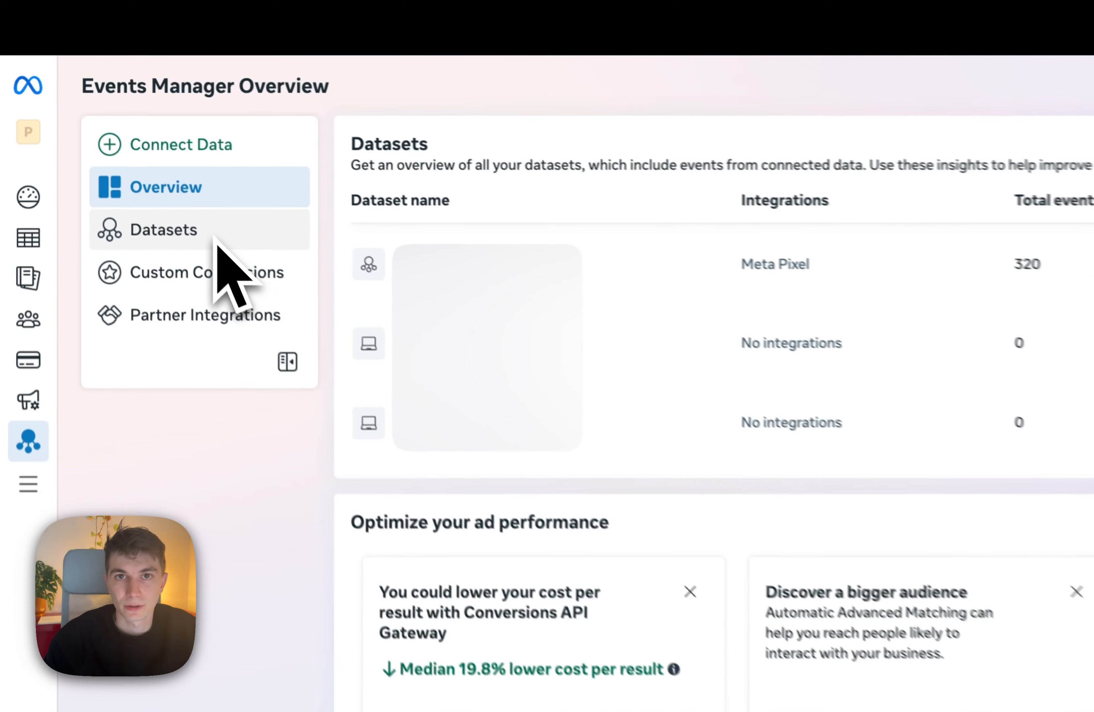
# Open the Datasets page, and in Flowlance bring up the Meta Pixel connection form among the advanced integrations.
pyautogui.click(99, 118)
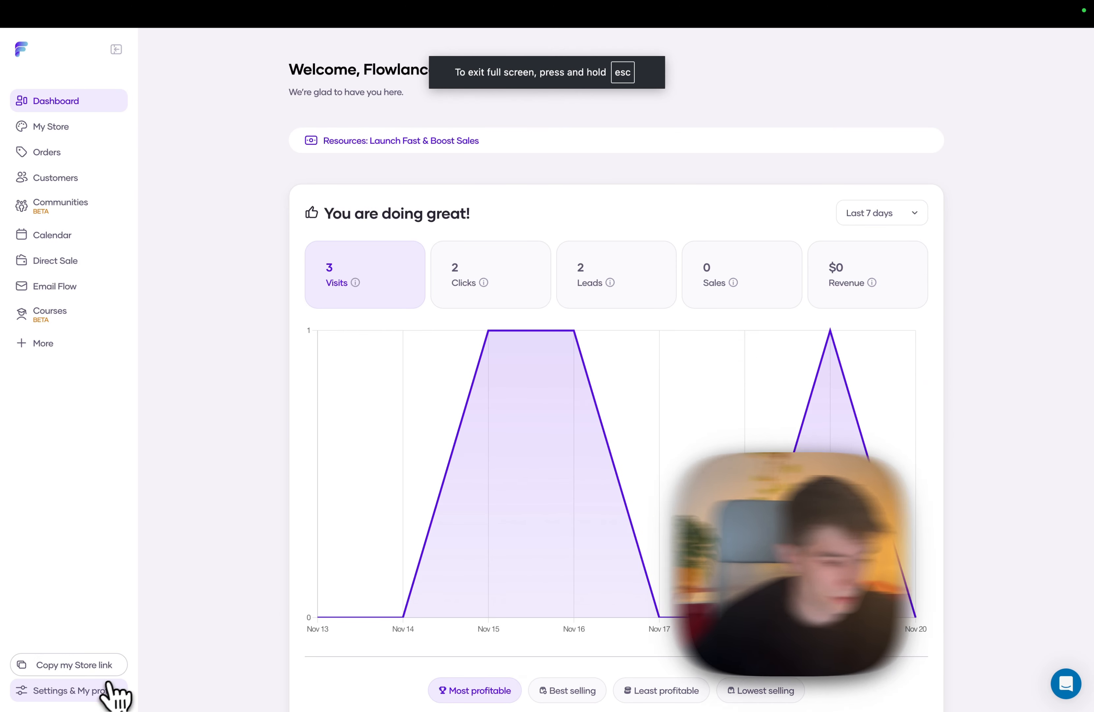
pyautogui.click(107, 690)
pyautogui.click(65, 576)
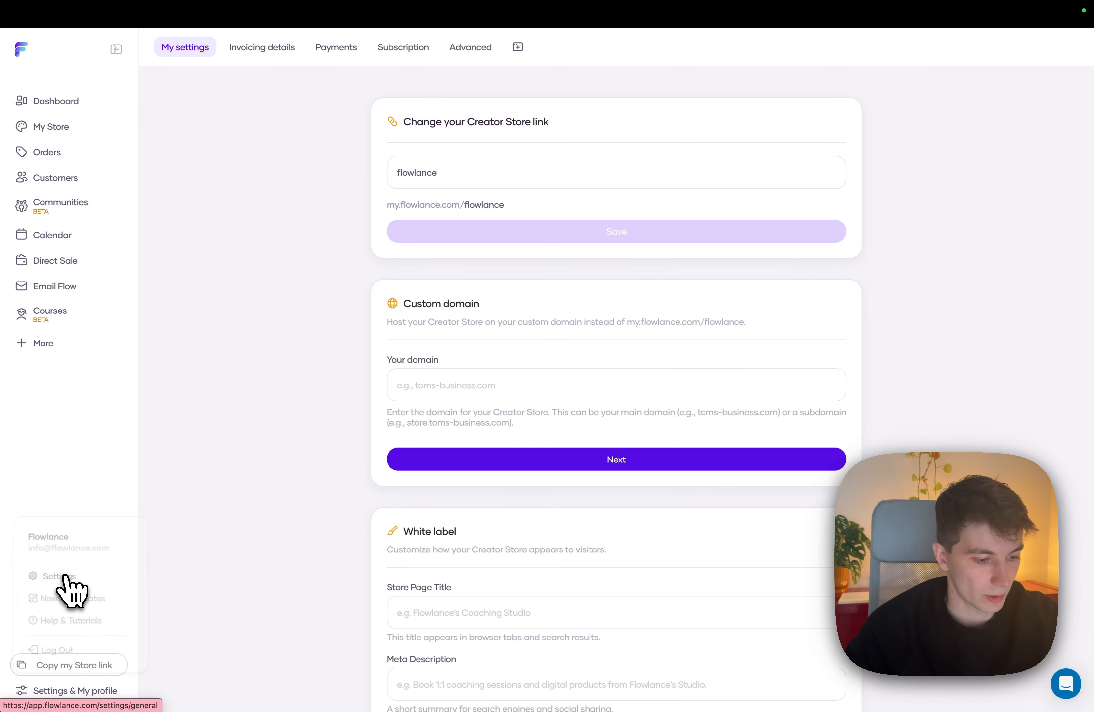
pyautogui.click(470, 47)
pyautogui.scroll(-1, 453, 268)
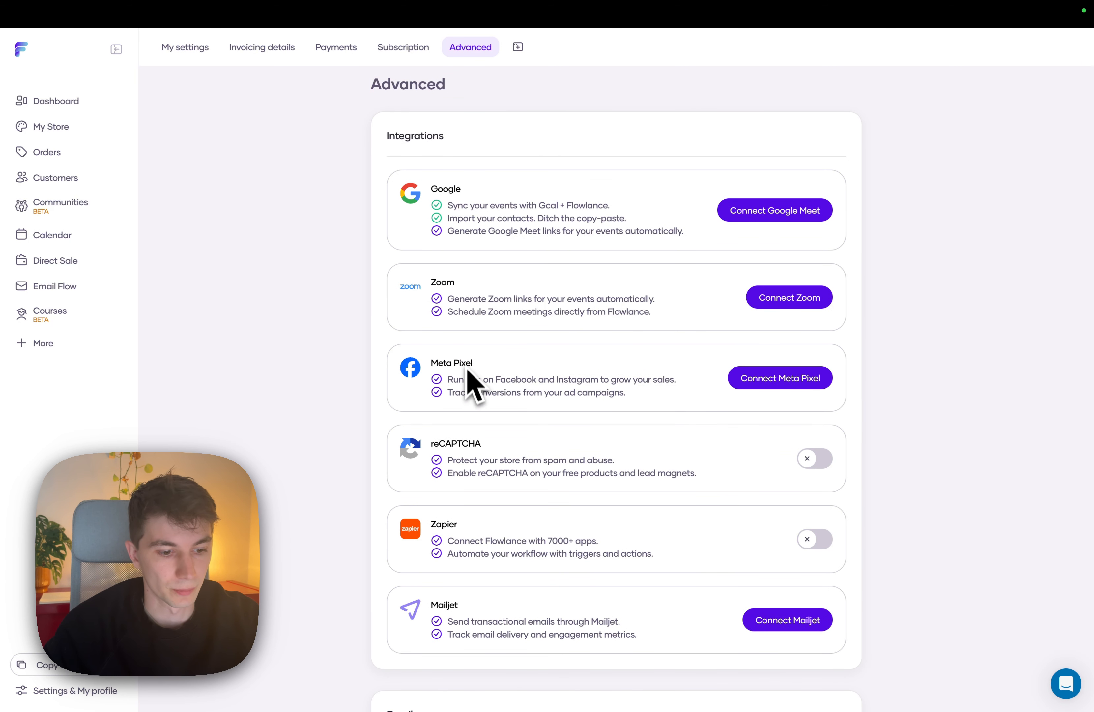
pyautogui.click(775, 384)
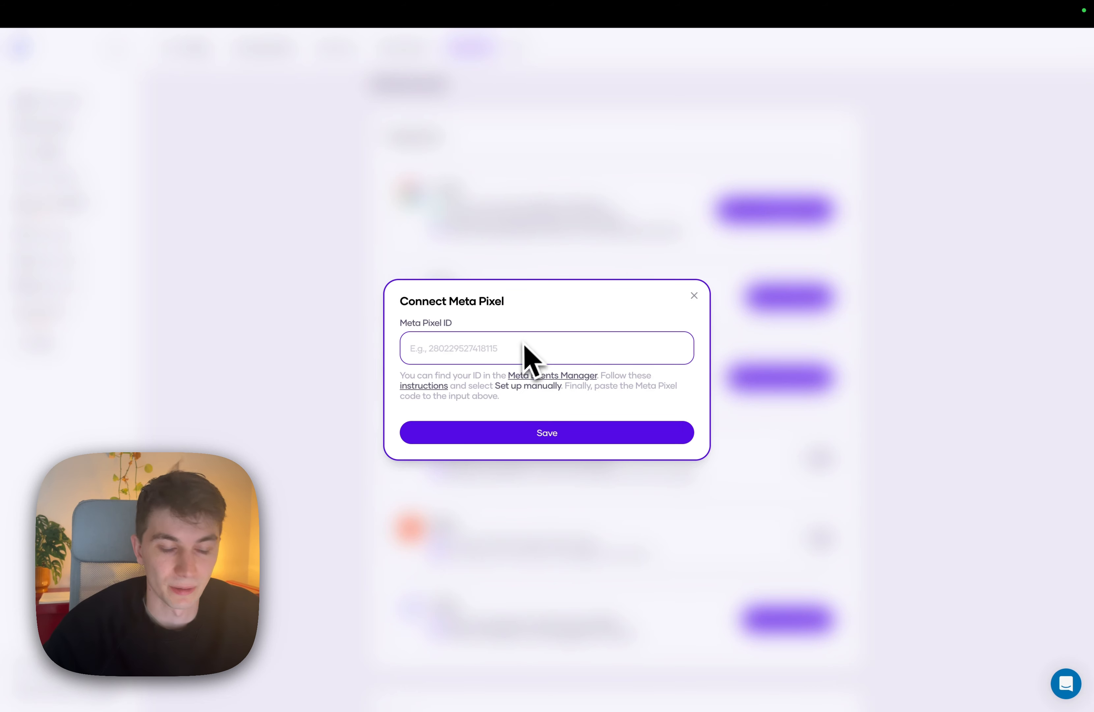
pyautogui.click(529, 429)
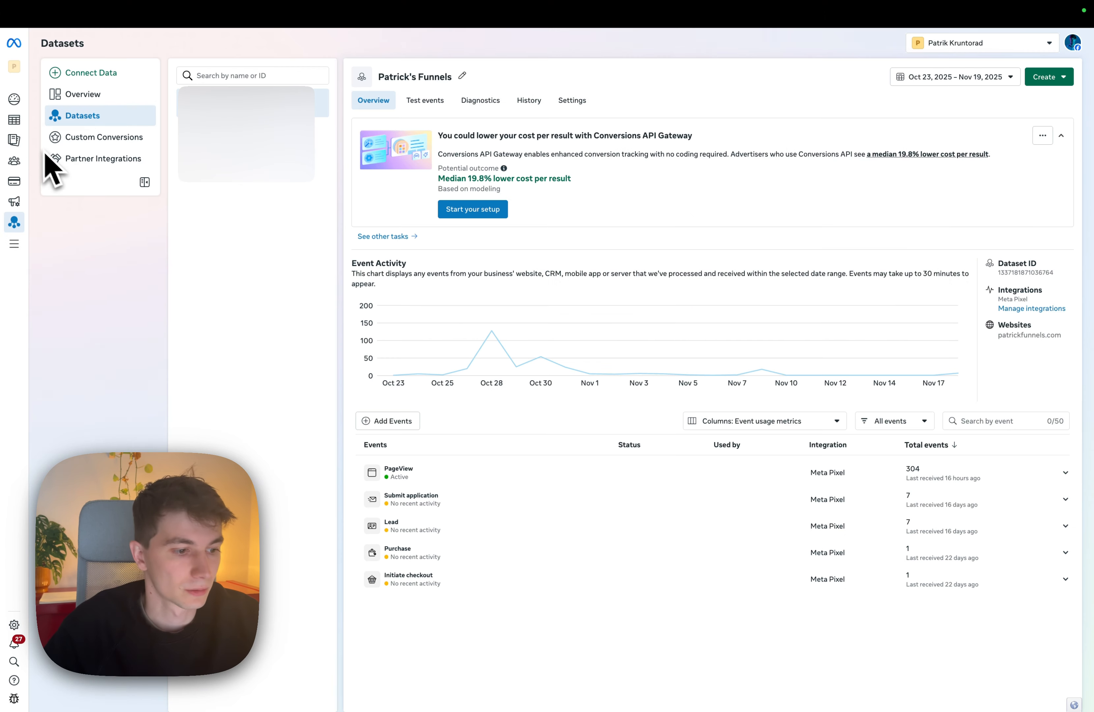
# Switch to Ads Manager and create a new auction campaign named "Test campaing" with the Leads objective.
pyautogui.moveTo(10, 158)
pyautogui.click(40, 244)
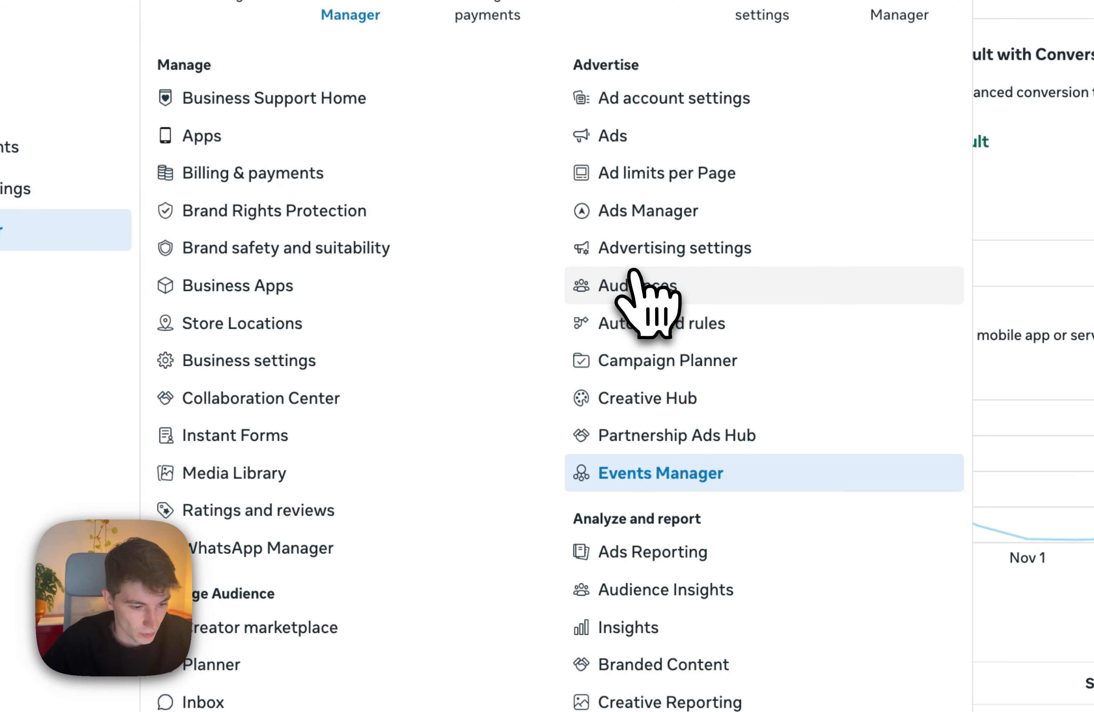
pyautogui.click(632, 221)
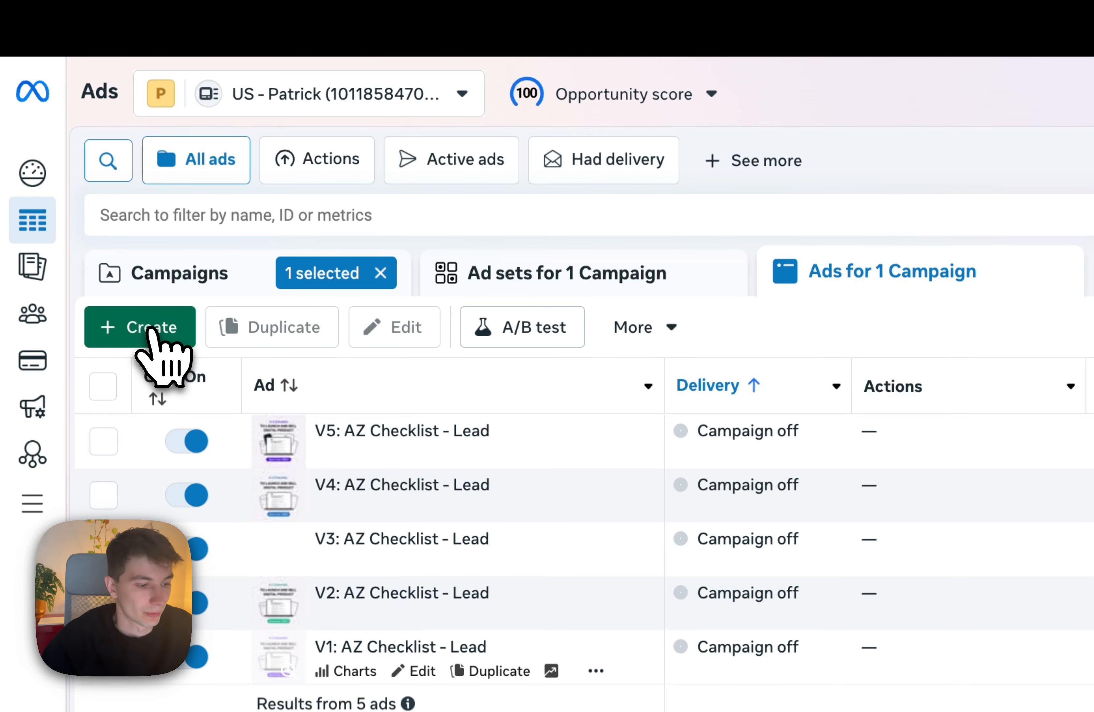
pyautogui.click(152, 329)
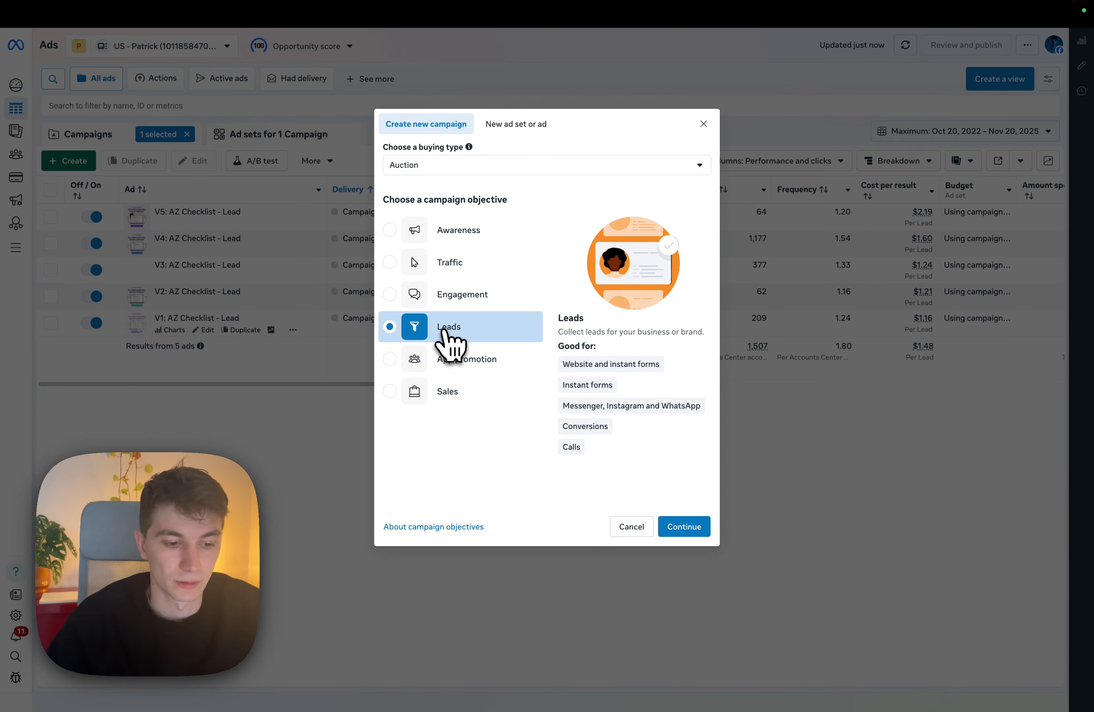
pyautogui.click(452, 393)
pyautogui.click(443, 334)
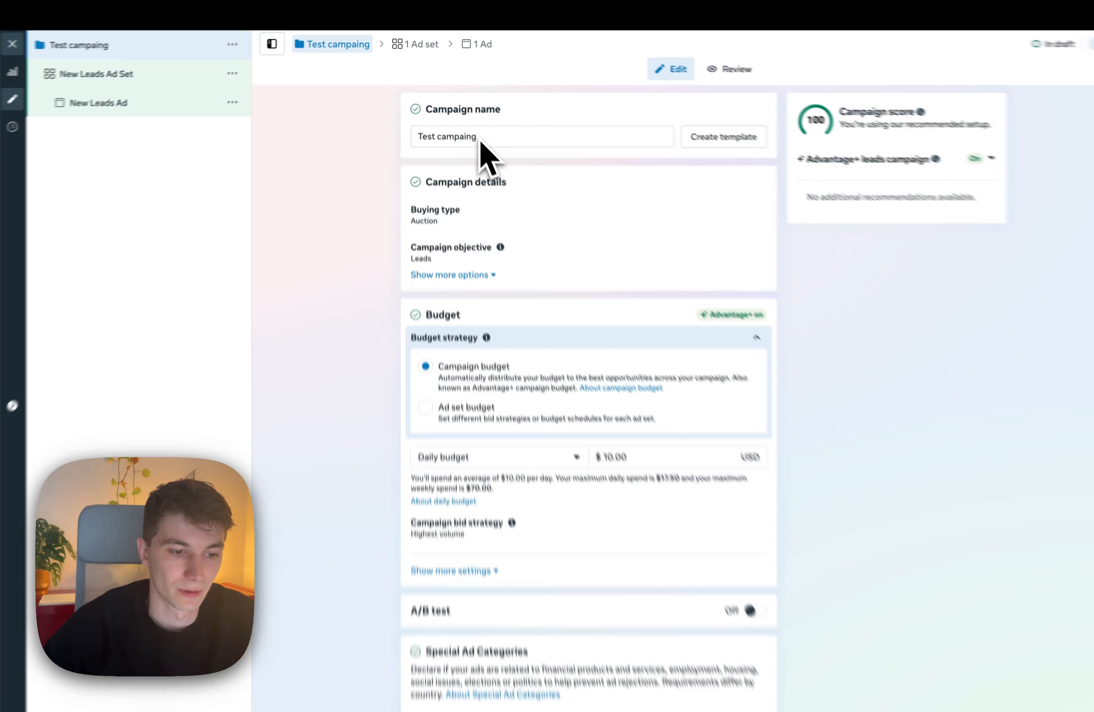
# Set the campaign's daily budget to $5.00 and continue to the ad set settings.
pyautogui.scroll(-2, 509, 240)
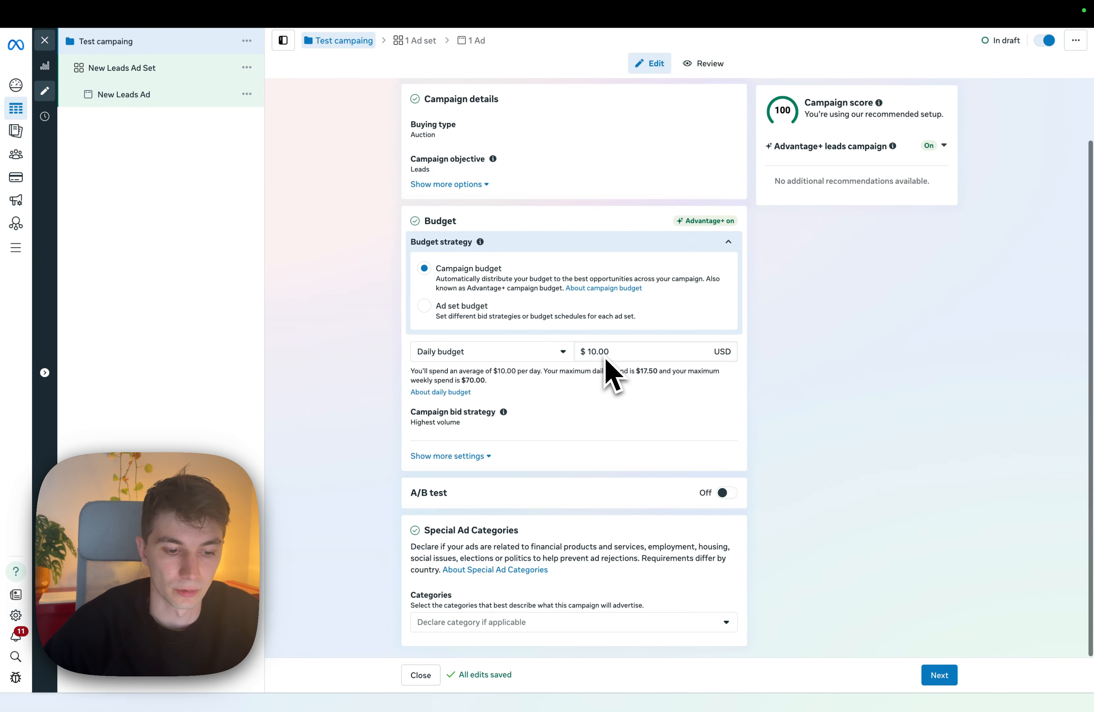
pyautogui.scroll(1, 606, 358)
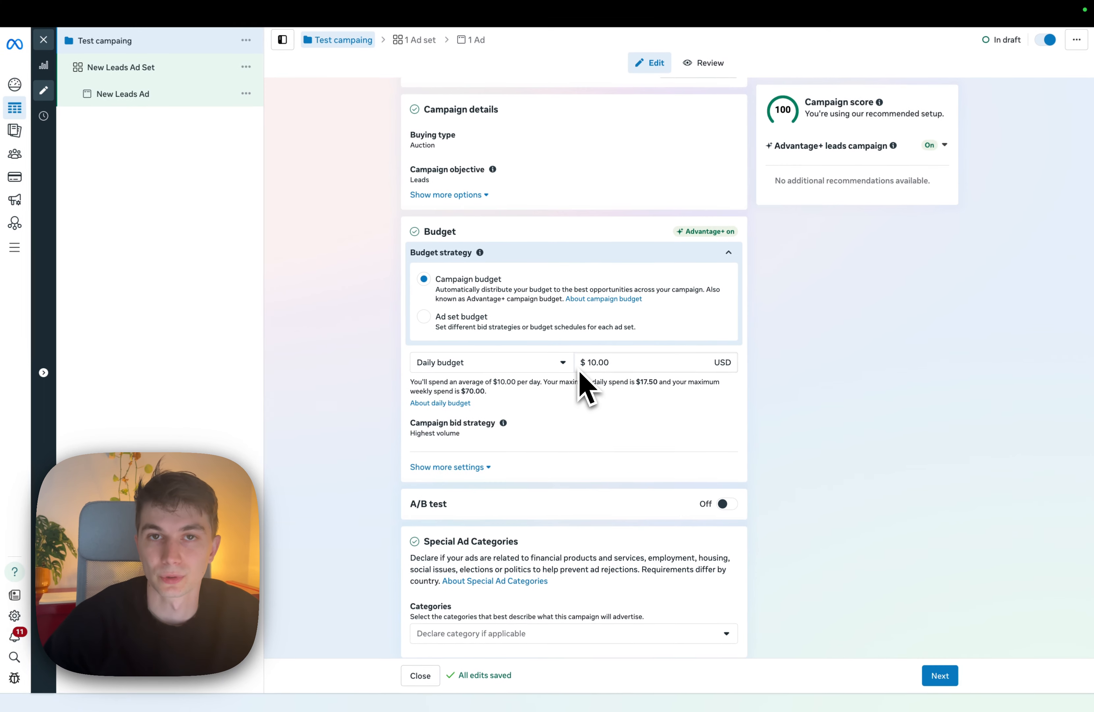
pyautogui.doubleClick(600, 363)
pyautogui.press('BackSpace')
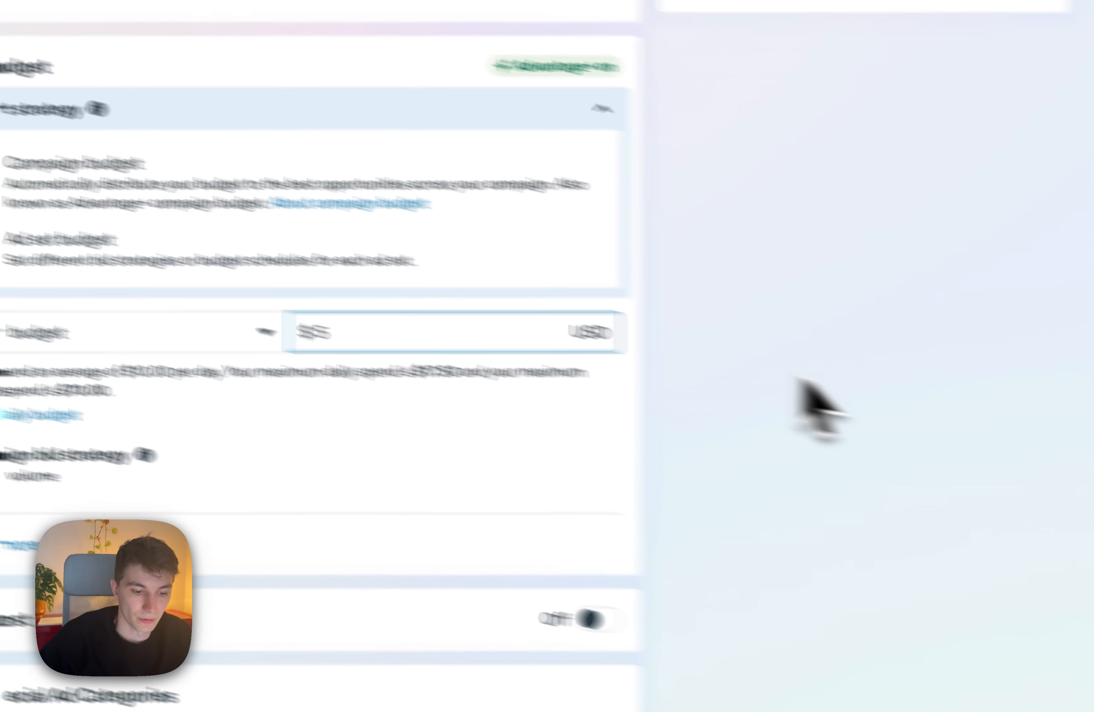
pyautogui.write('5.00')
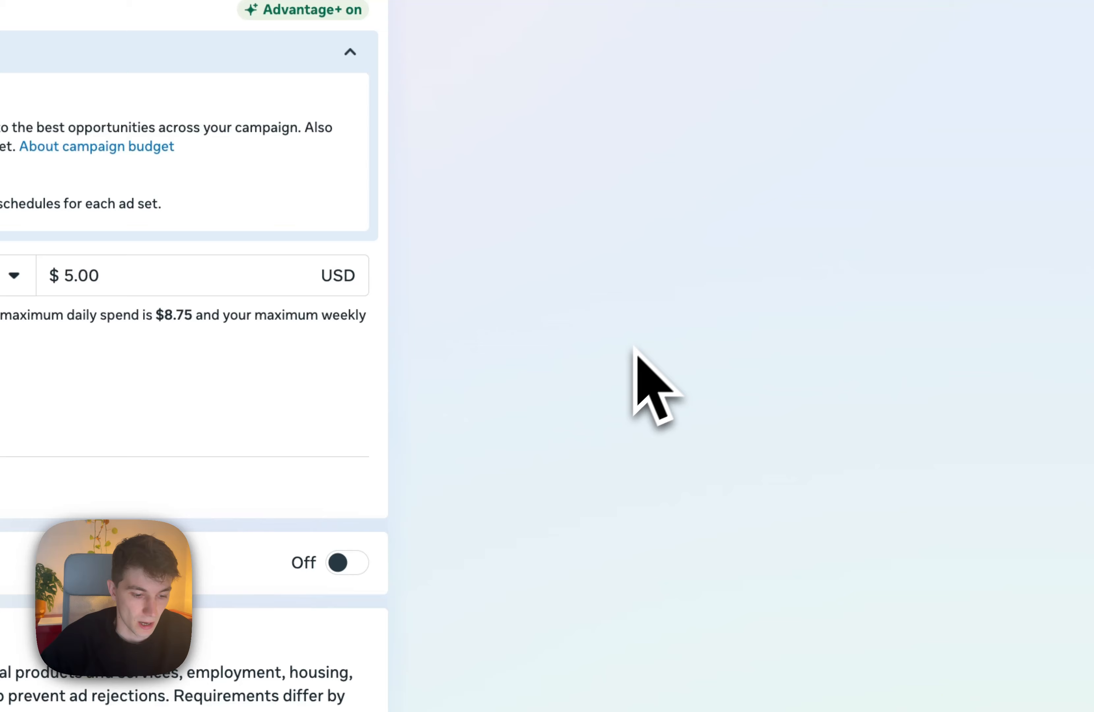
pyautogui.scroll(-1, 634, 348)
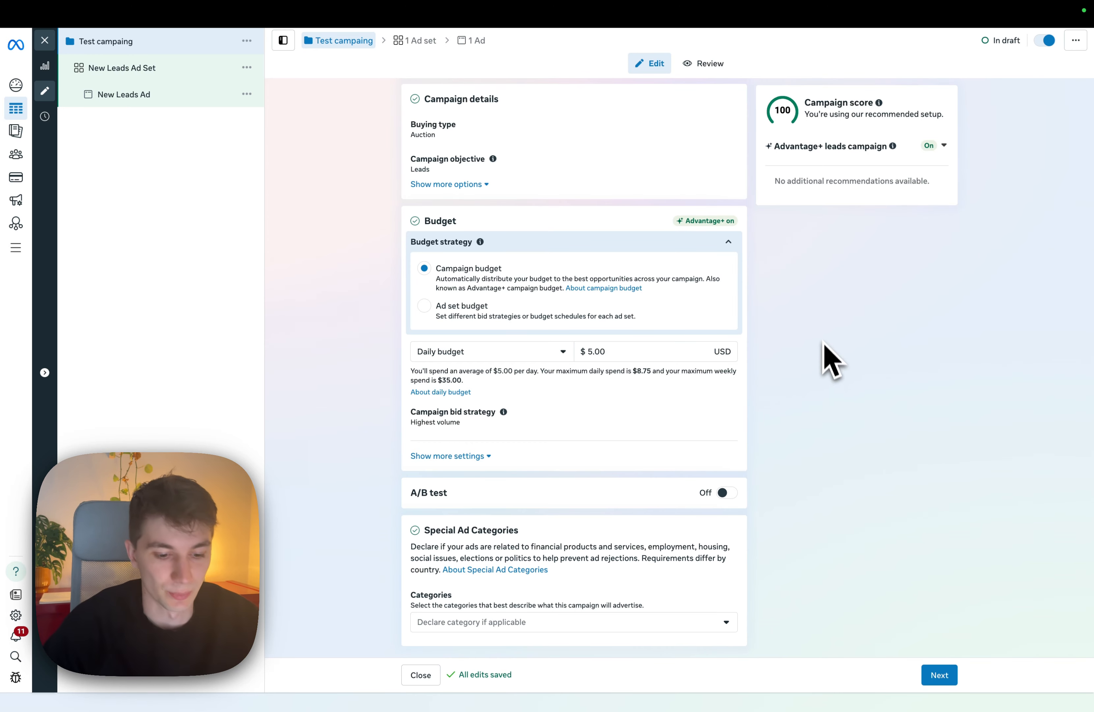
pyautogui.scroll(3, 814, 379)
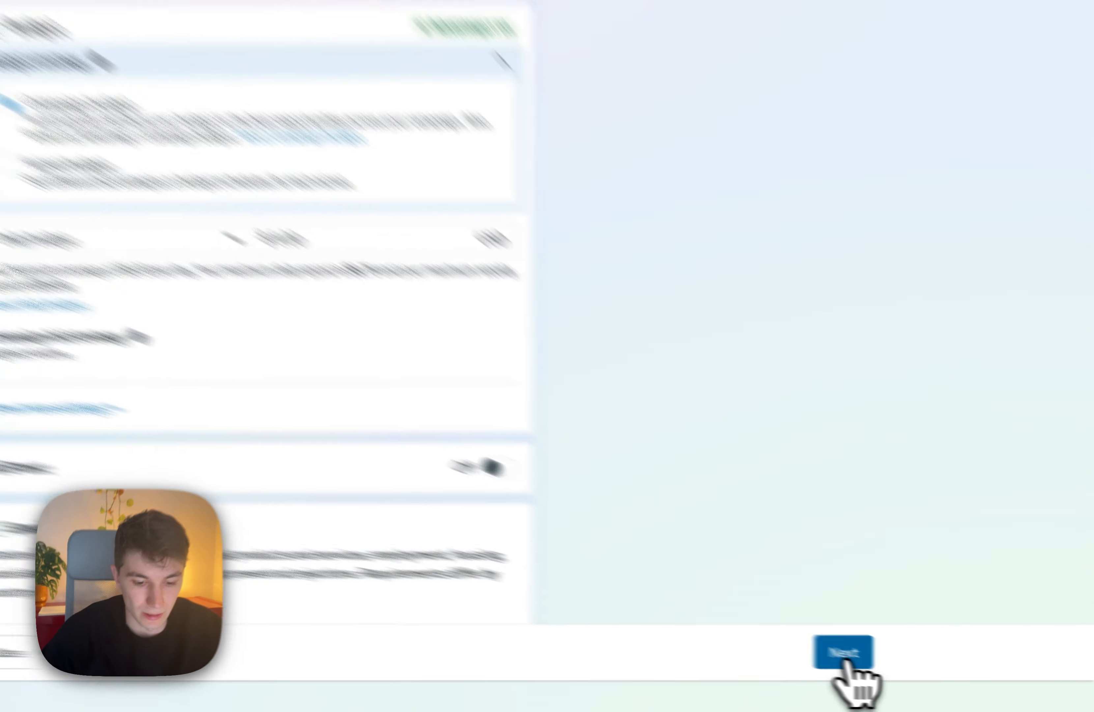
pyautogui.click(939, 675)
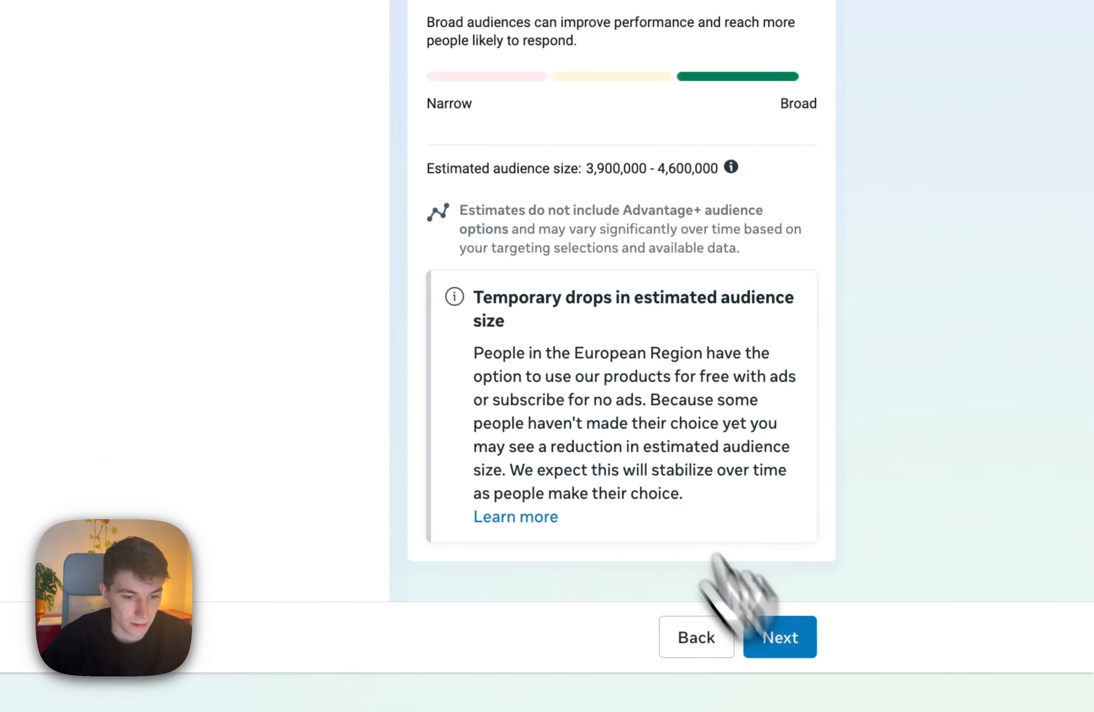
# Select the Patrick's Funnels dataset for the ad set and review the conversion event options, keeping Lead.
pyautogui.scroll(-2, 439, 166)
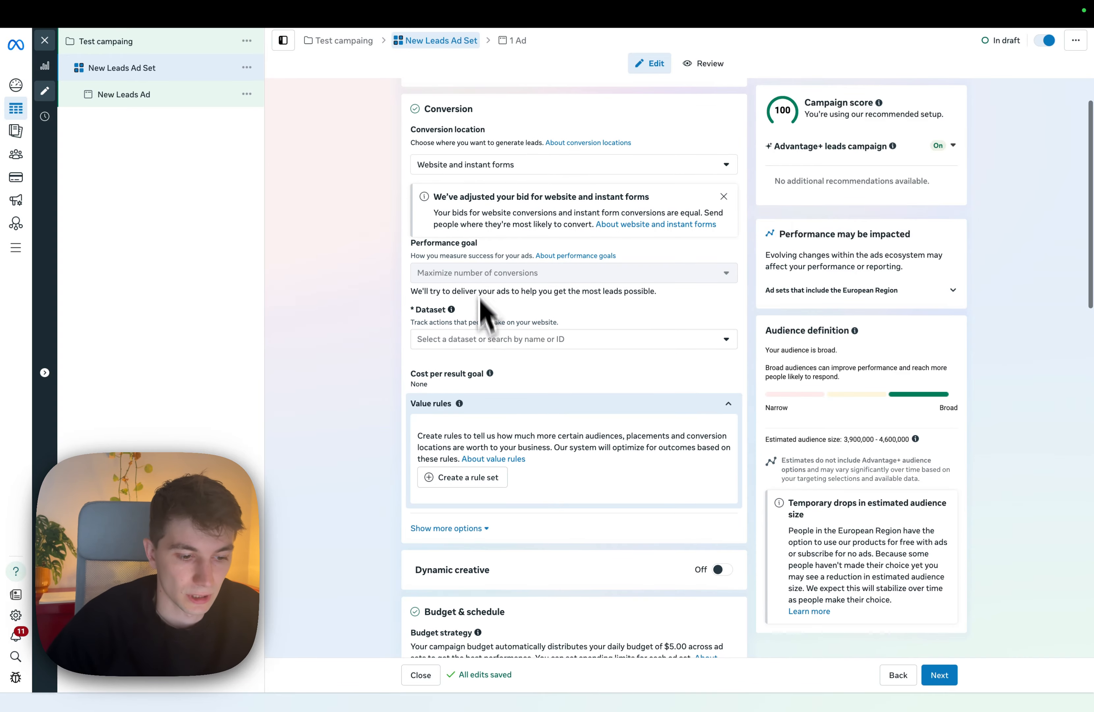
pyautogui.click(516, 339)
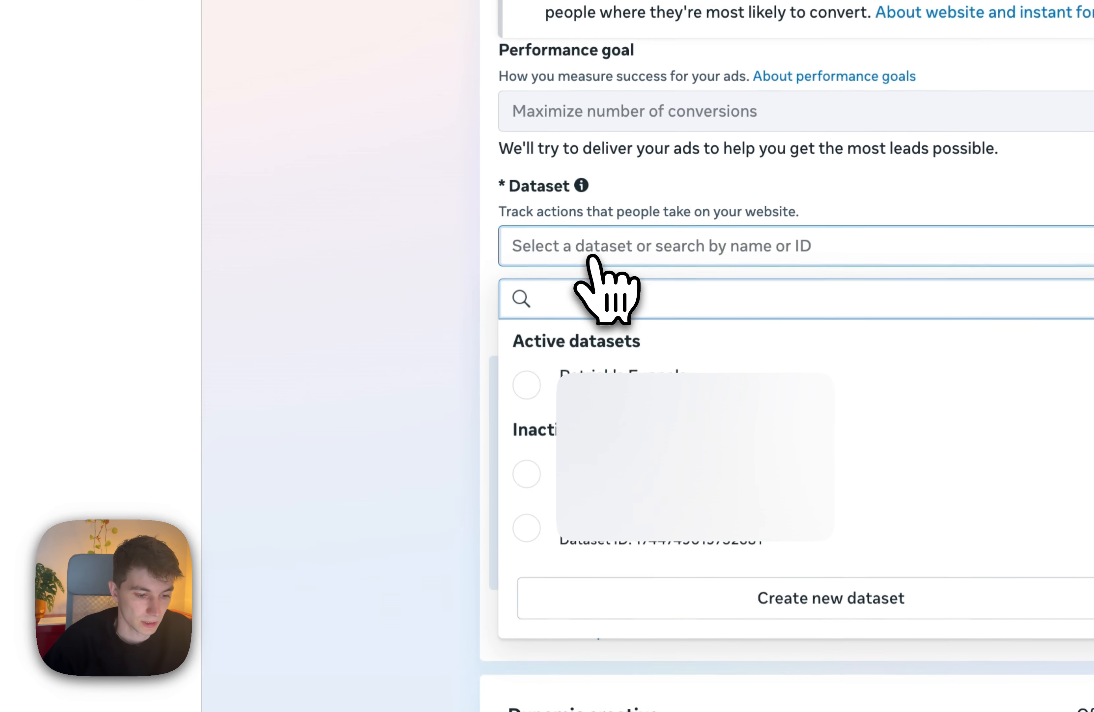
pyautogui.click(536, 368)
pyautogui.click(538, 342)
pyautogui.scroll(-4, 606, 416)
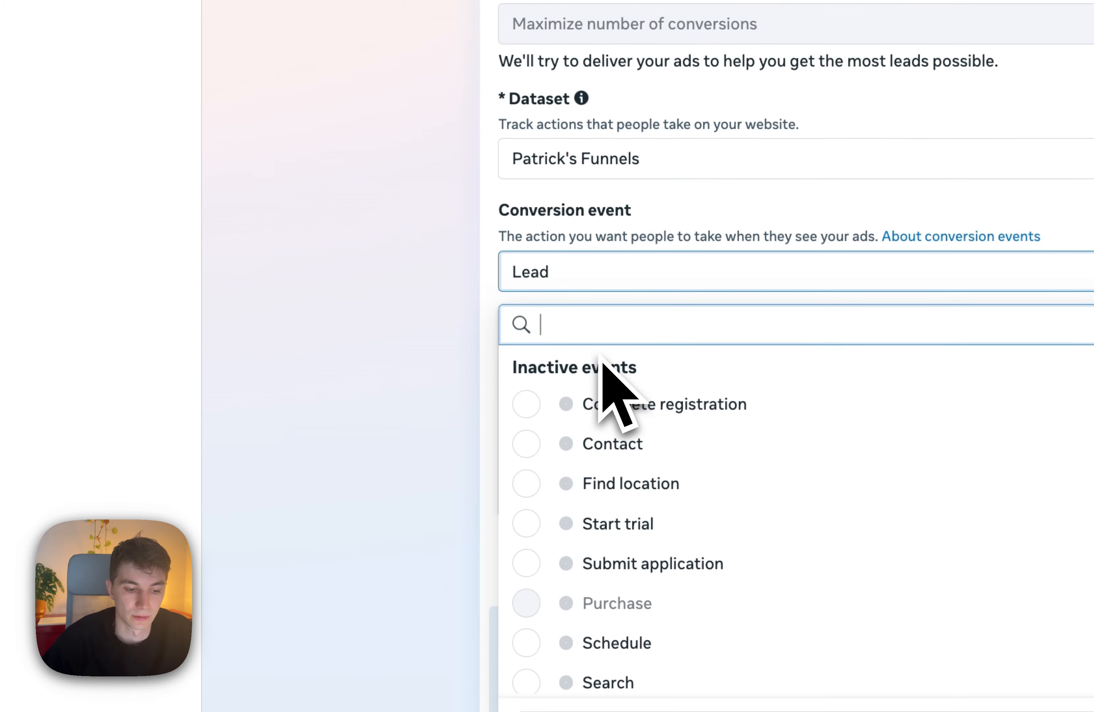
pyautogui.scroll(3, 605, 481)
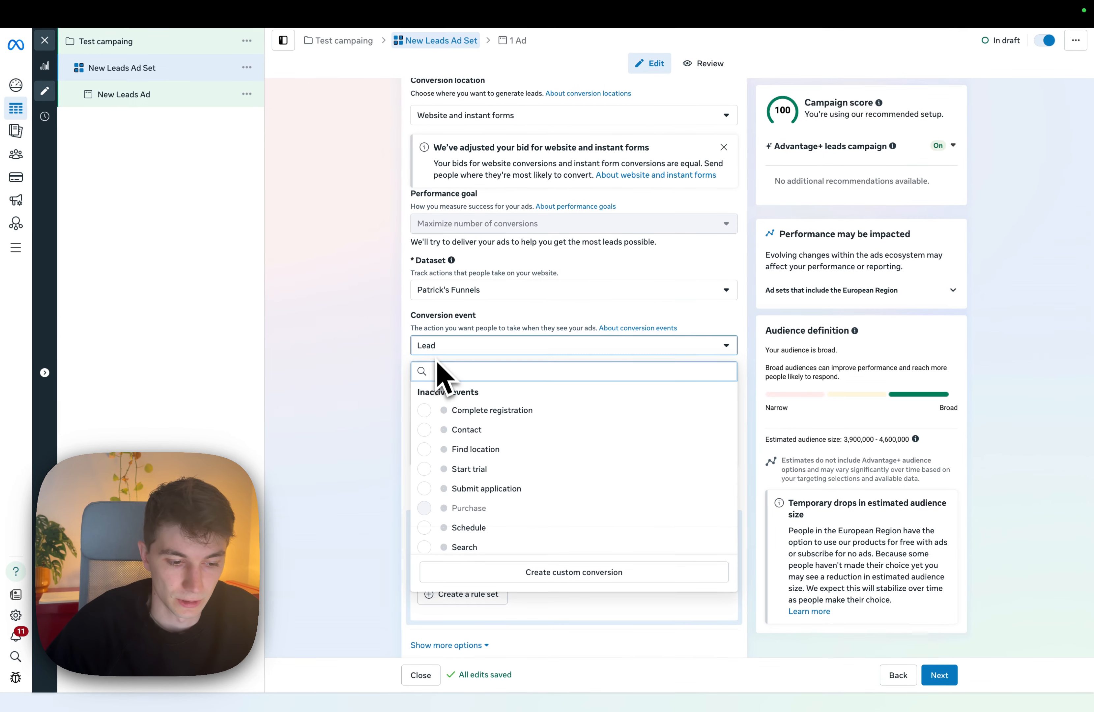
pyautogui.scroll(-10, 581, 515)
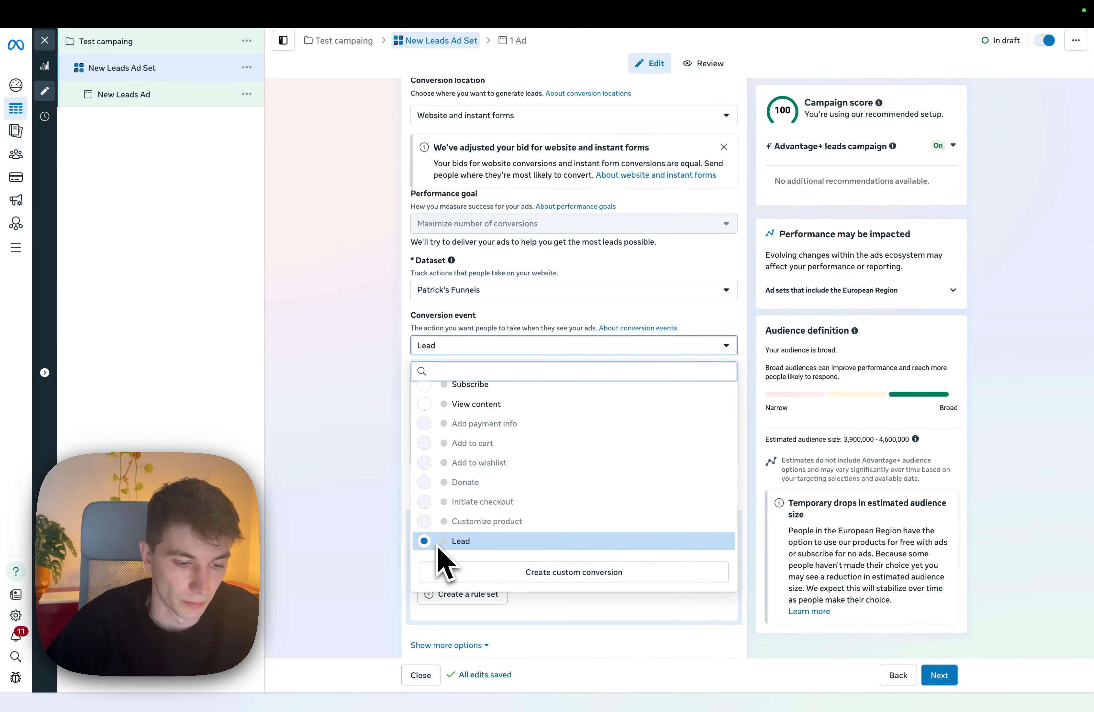
# Schedule the ad set to start on Nov 24, 2025 at 06:00 AM.
pyautogui.scroll(-10, 378, 360)
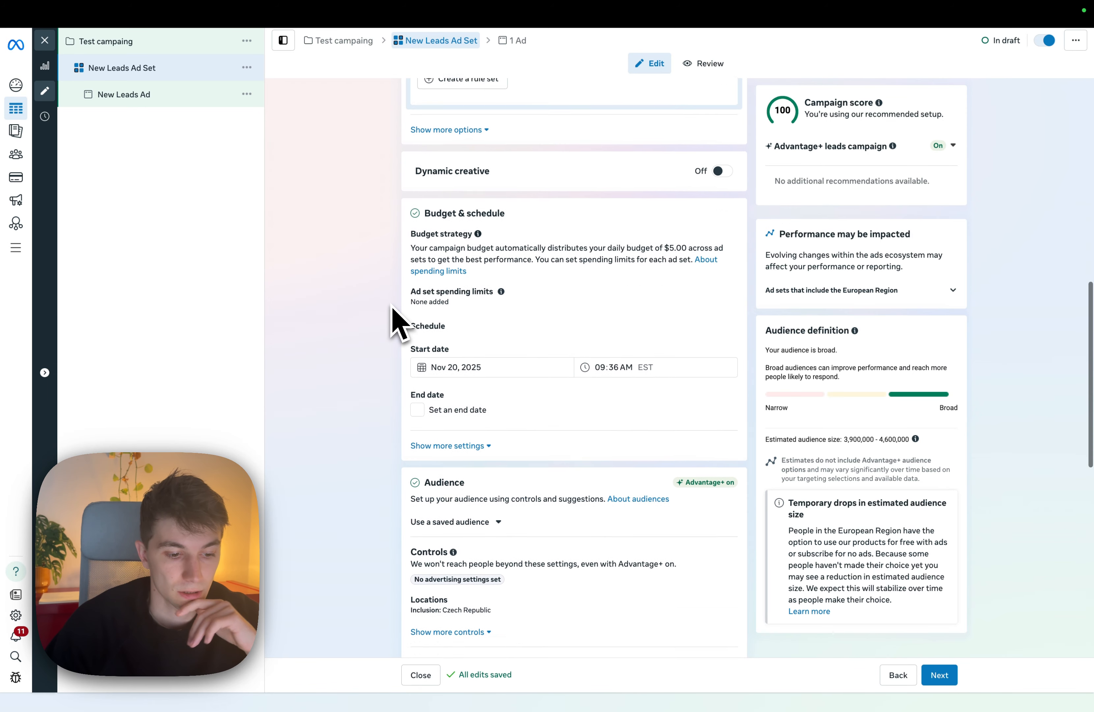
pyautogui.scroll(-1, 397, 319)
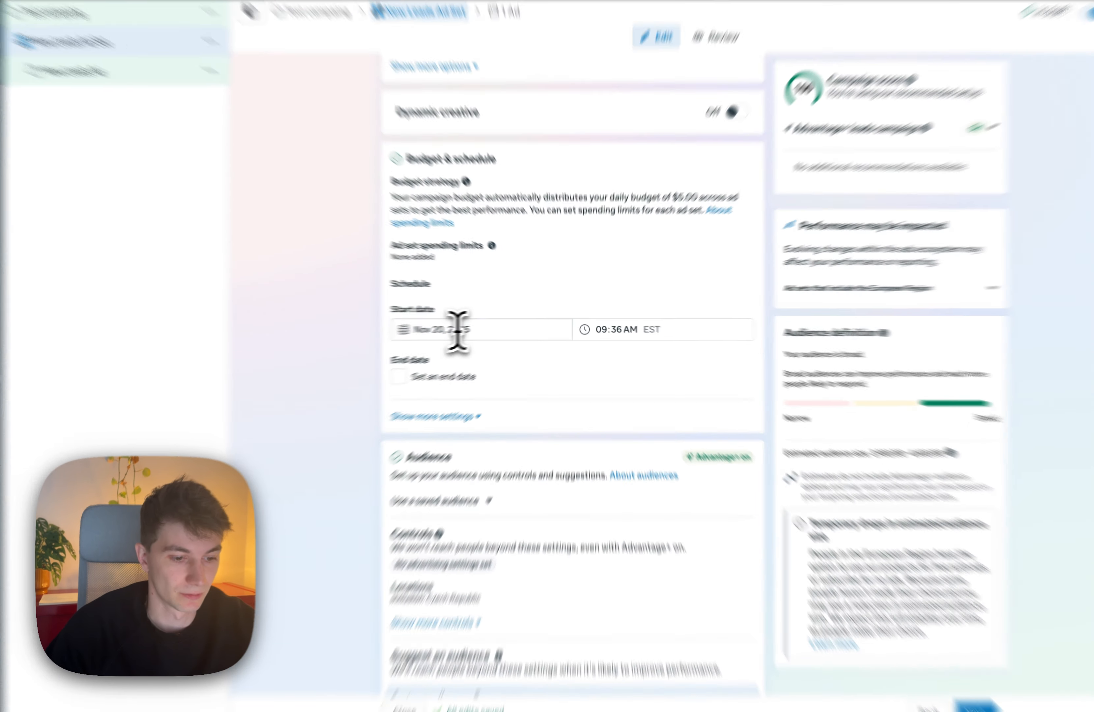
pyautogui.click(472, 329)
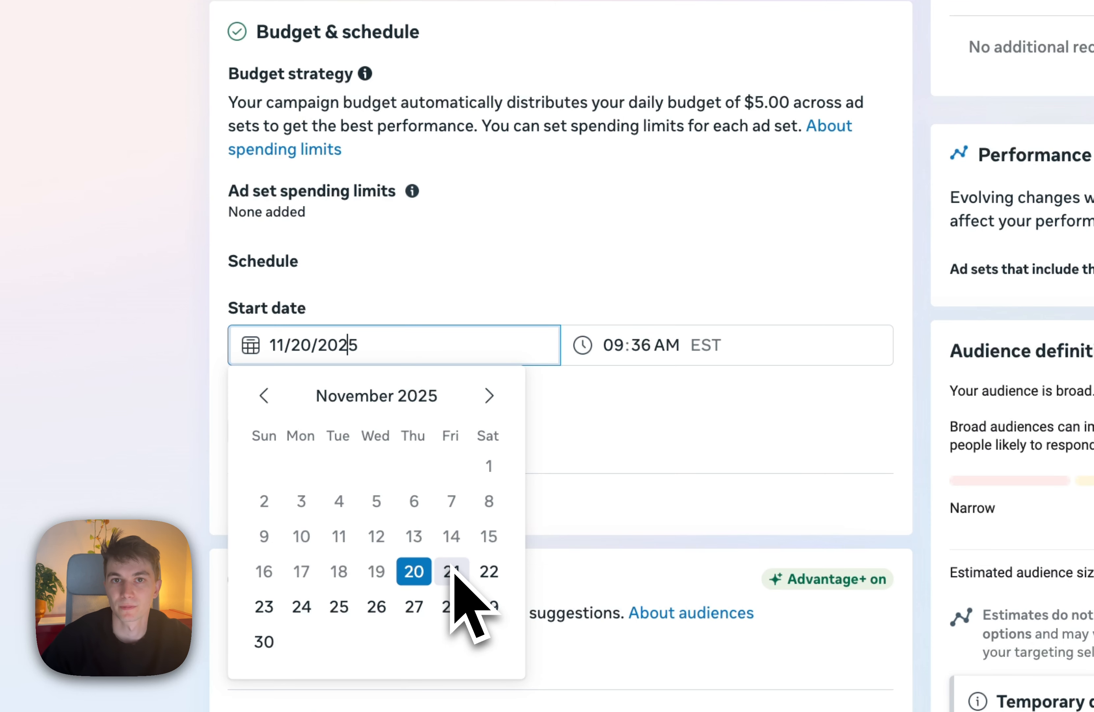
pyautogui.click(301, 606)
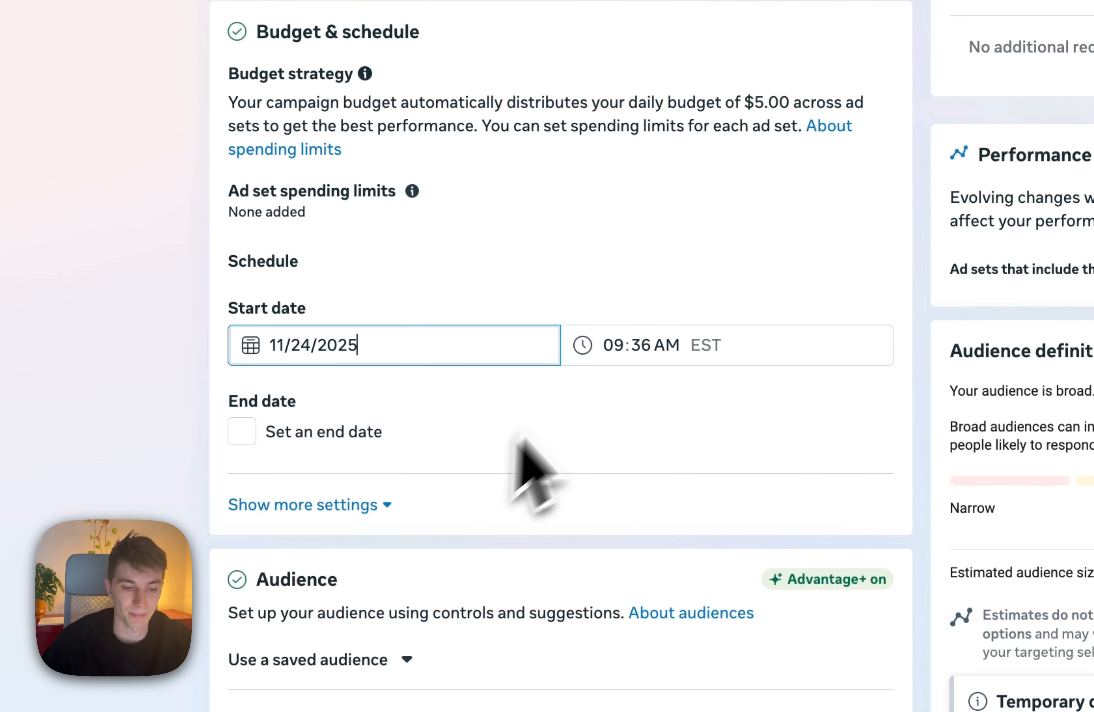
pyautogui.click(619, 345)
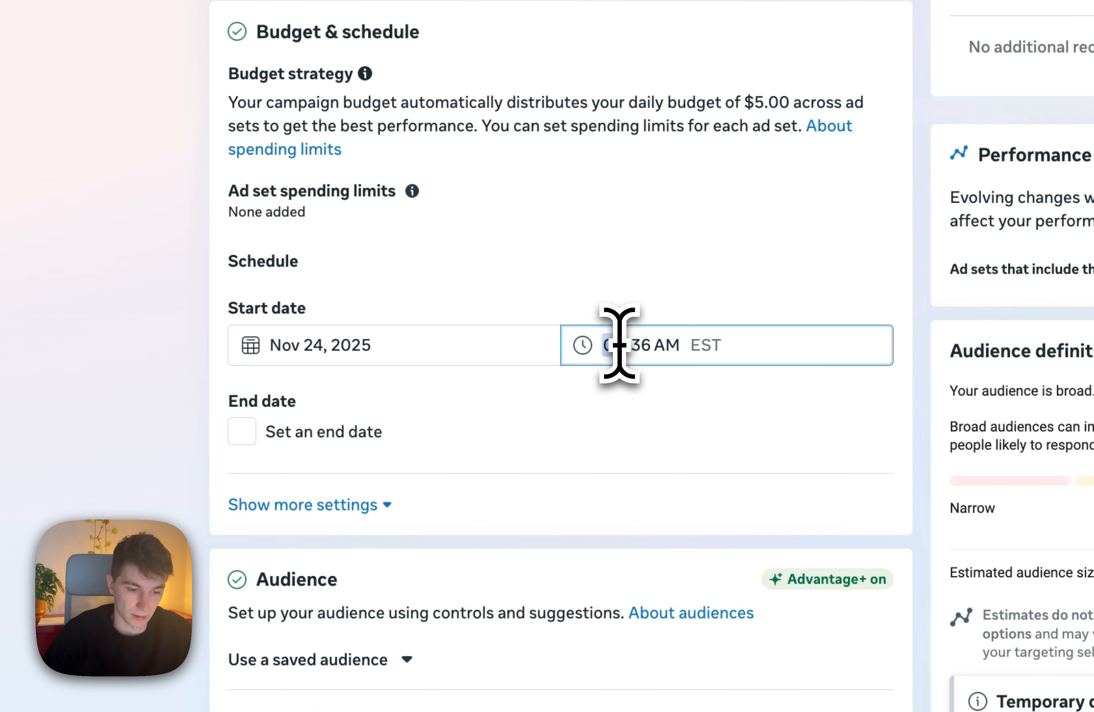
pyautogui.write('00')
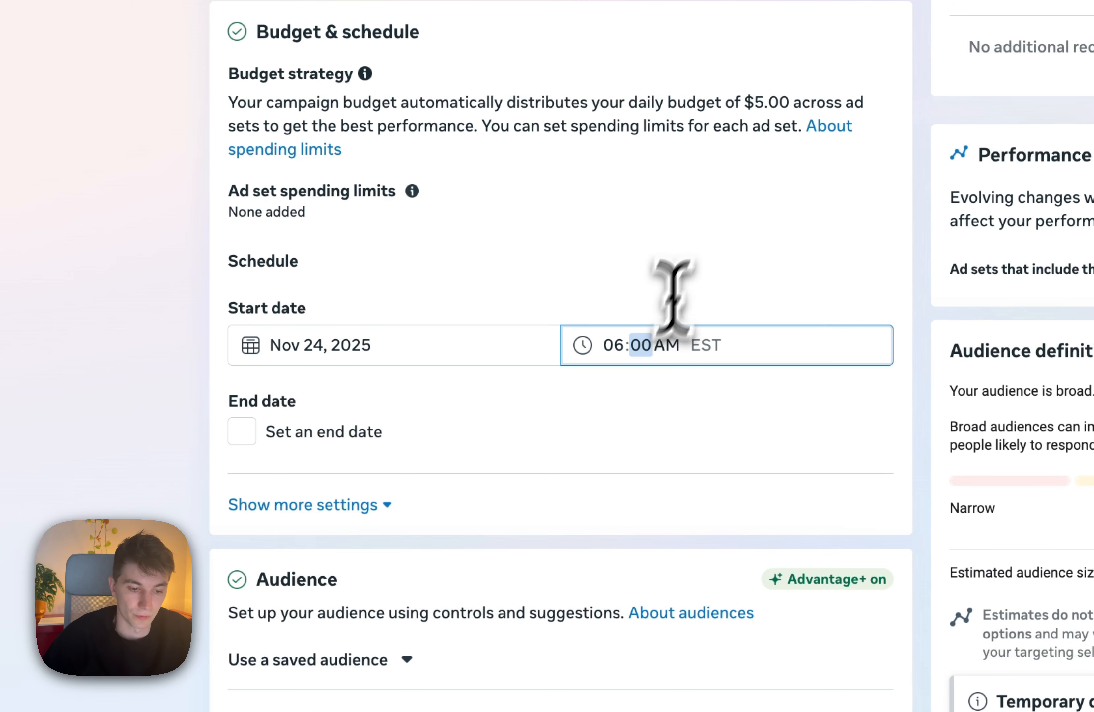
pyautogui.click(709, 244)
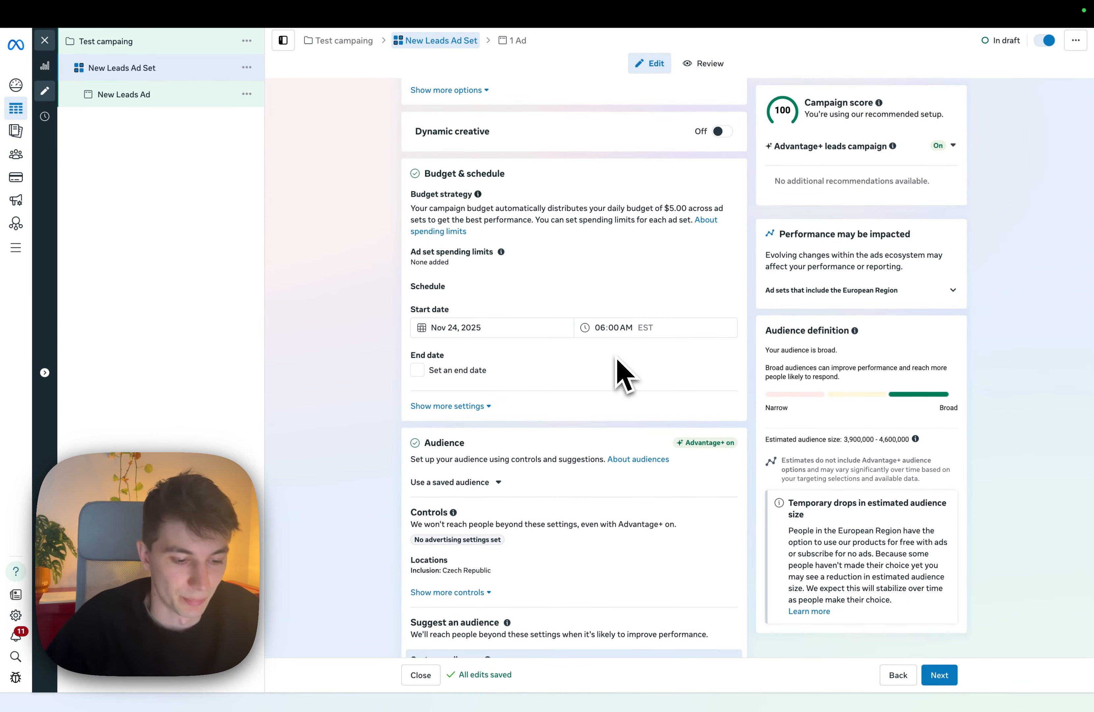
# Set the ad set's audience locations to include the United States and Canada.
pyautogui.scroll(-3, 617, 359)
pyautogui.scroll(-1, 489, 434)
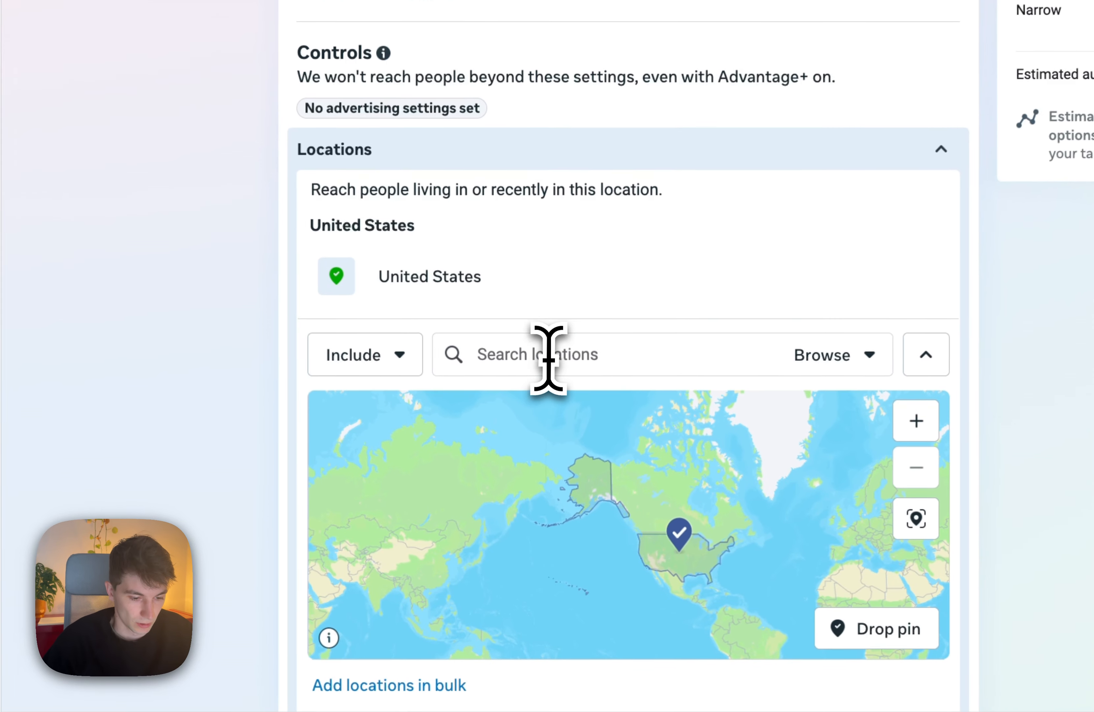
pyautogui.click(536, 501)
pyautogui.write('cana')
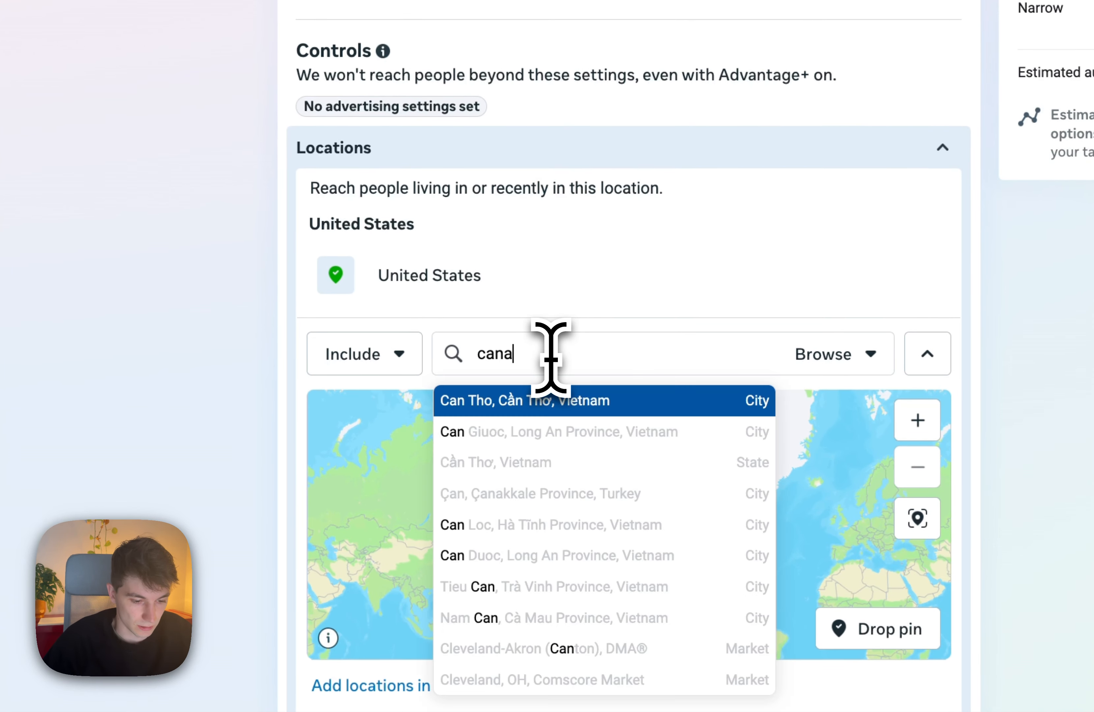
pyautogui.click(536, 492)
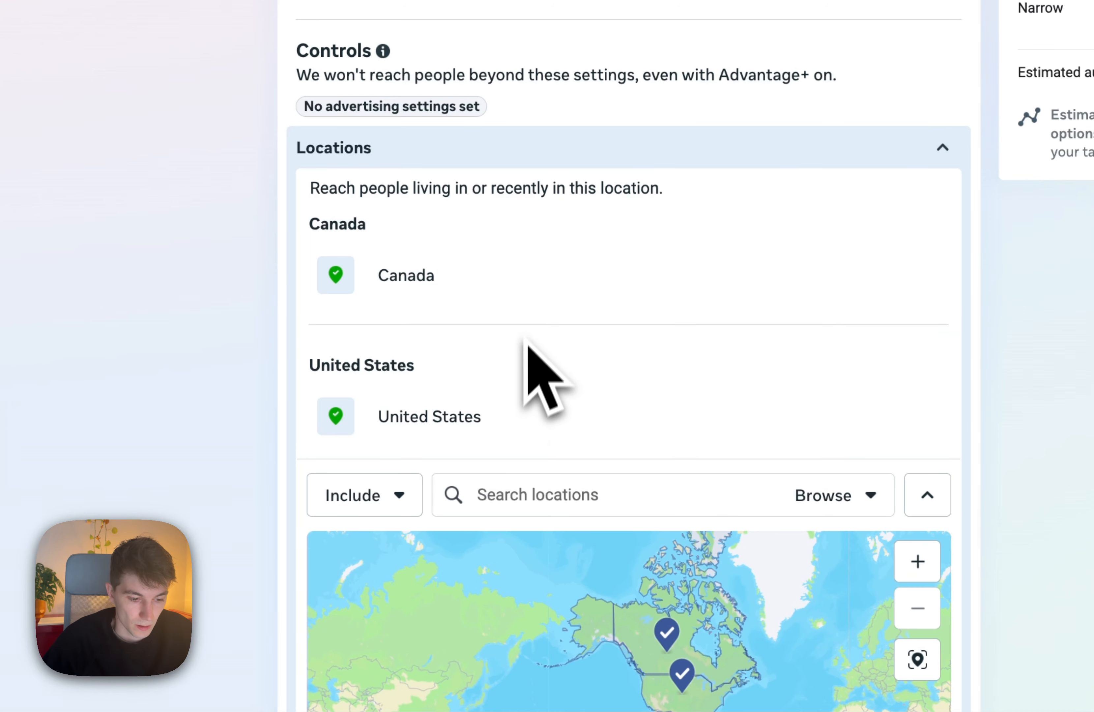
# Limit the ad set's placement platforms to Facebook and Instagram, and continue to the ad settings.
pyautogui.scroll(-5, 538, 370)
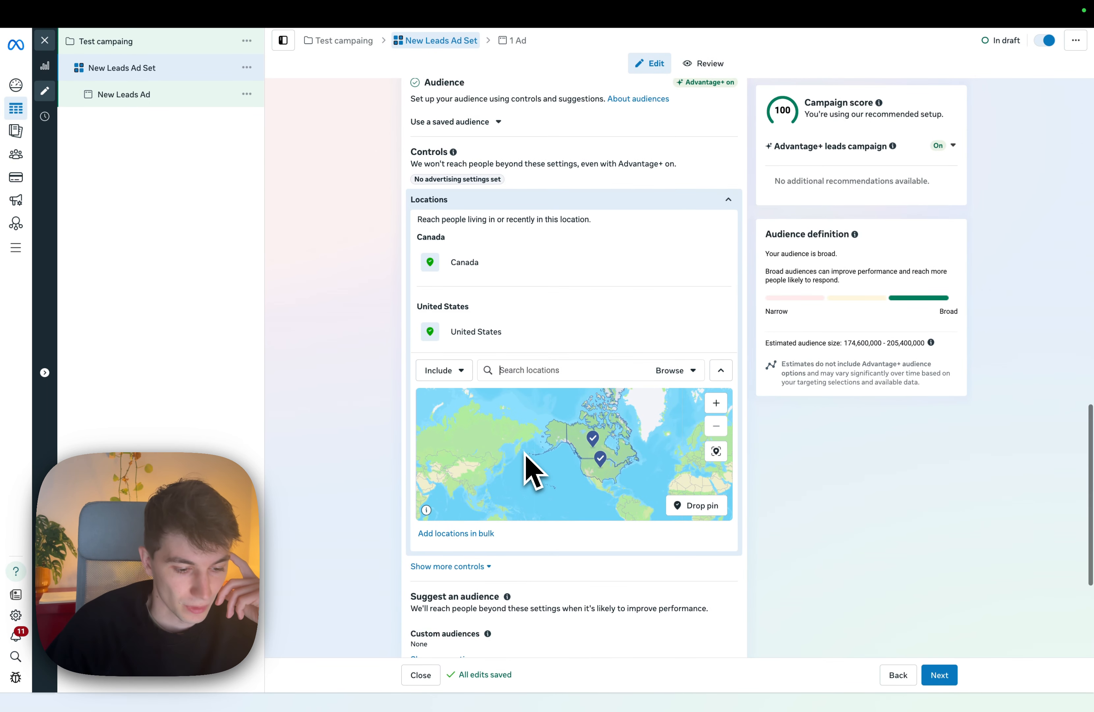
pyautogui.scroll(-5, 536, 532)
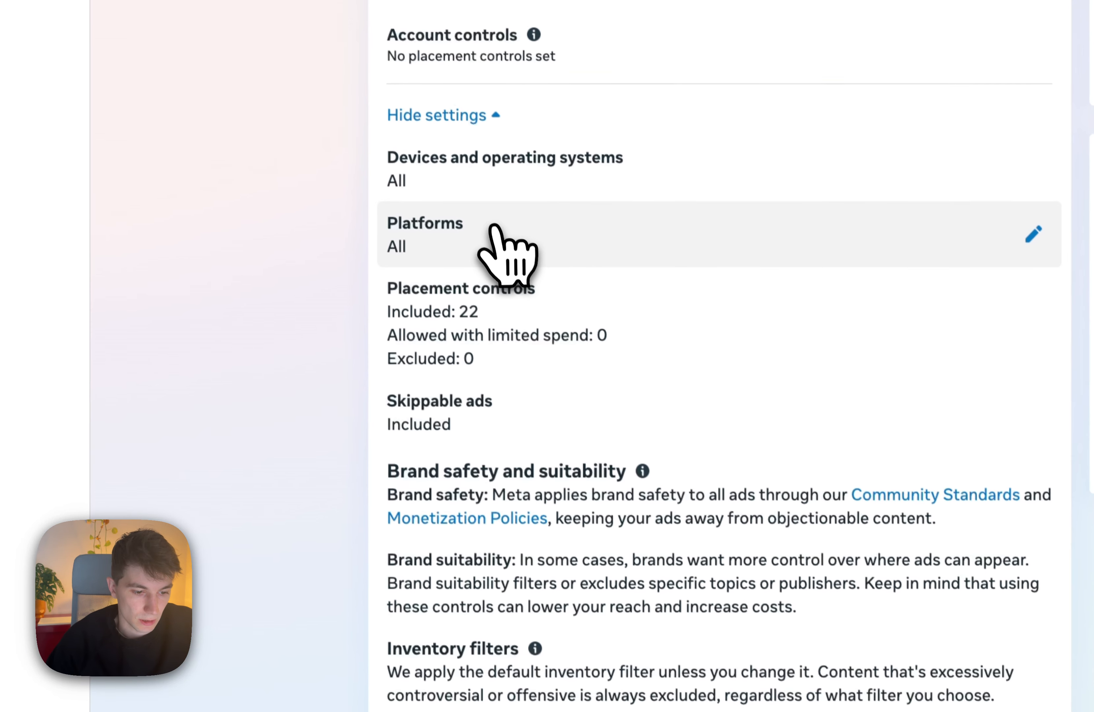
pyautogui.click(493, 228)
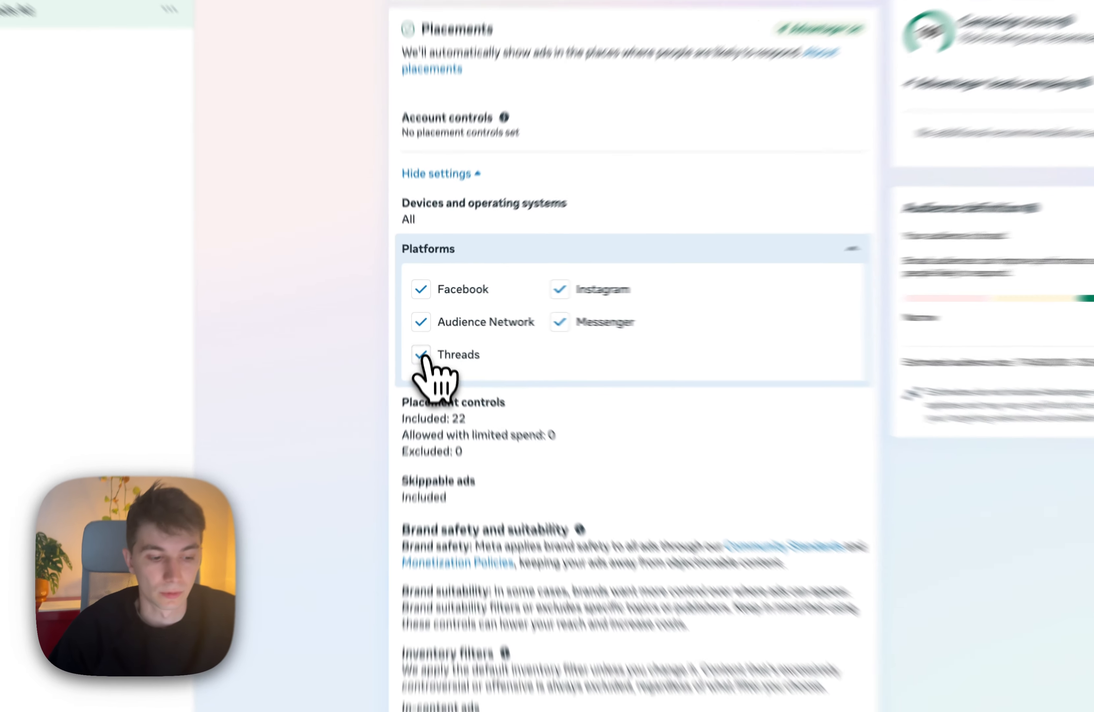
pyautogui.click(421, 354)
pyautogui.click(421, 289)
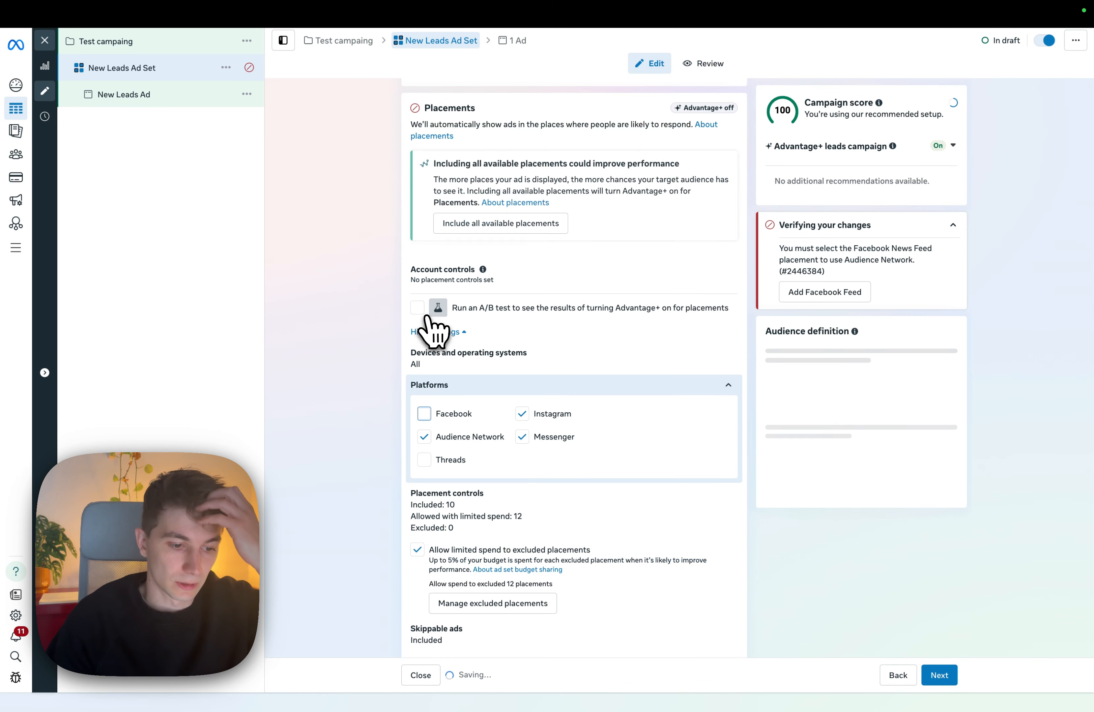
pyautogui.click(424, 413)
pyautogui.click(424, 437)
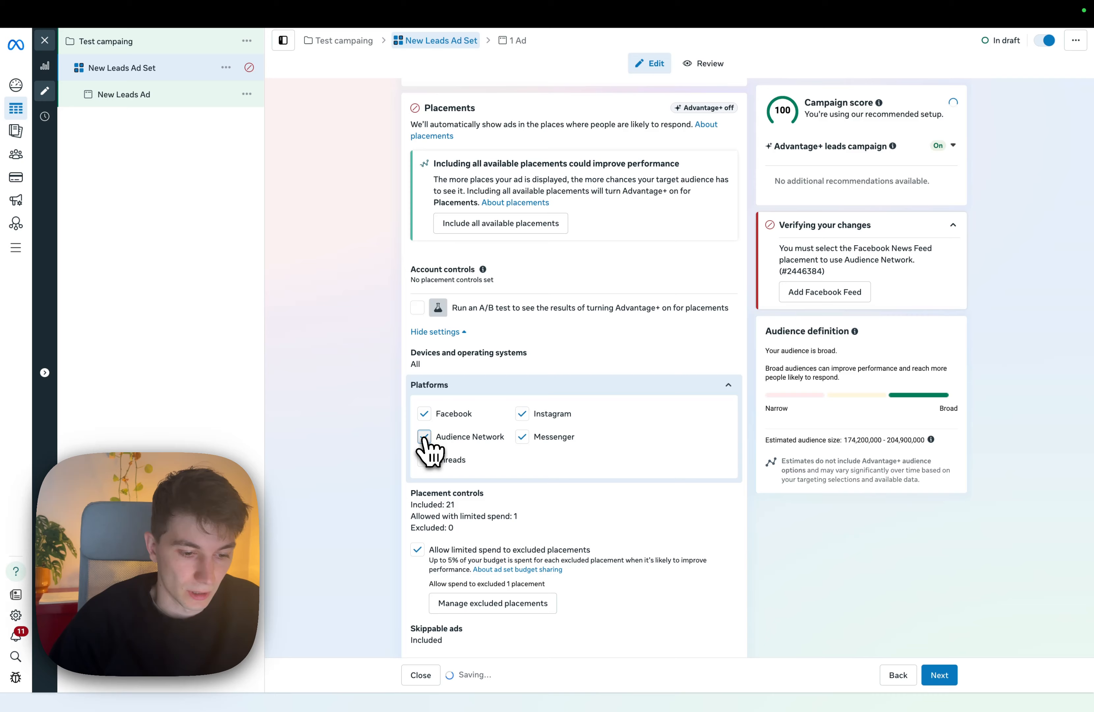
pyautogui.click(522, 436)
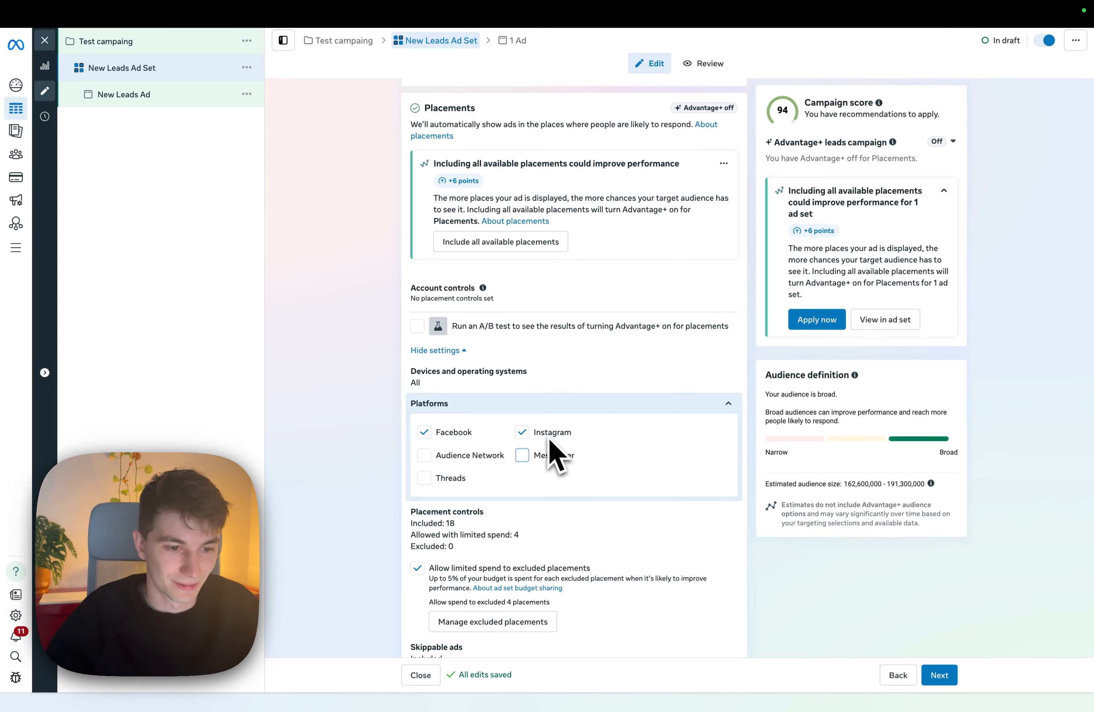
pyautogui.scroll(-6, 595, 465)
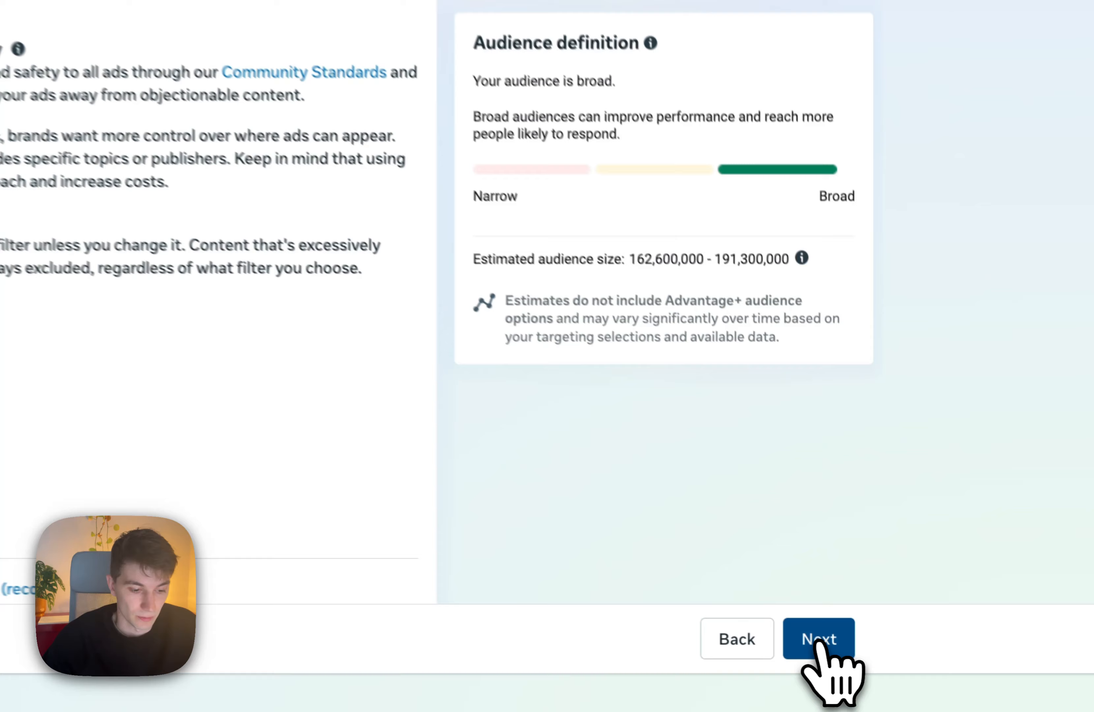
pyautogui.click(941, 676)
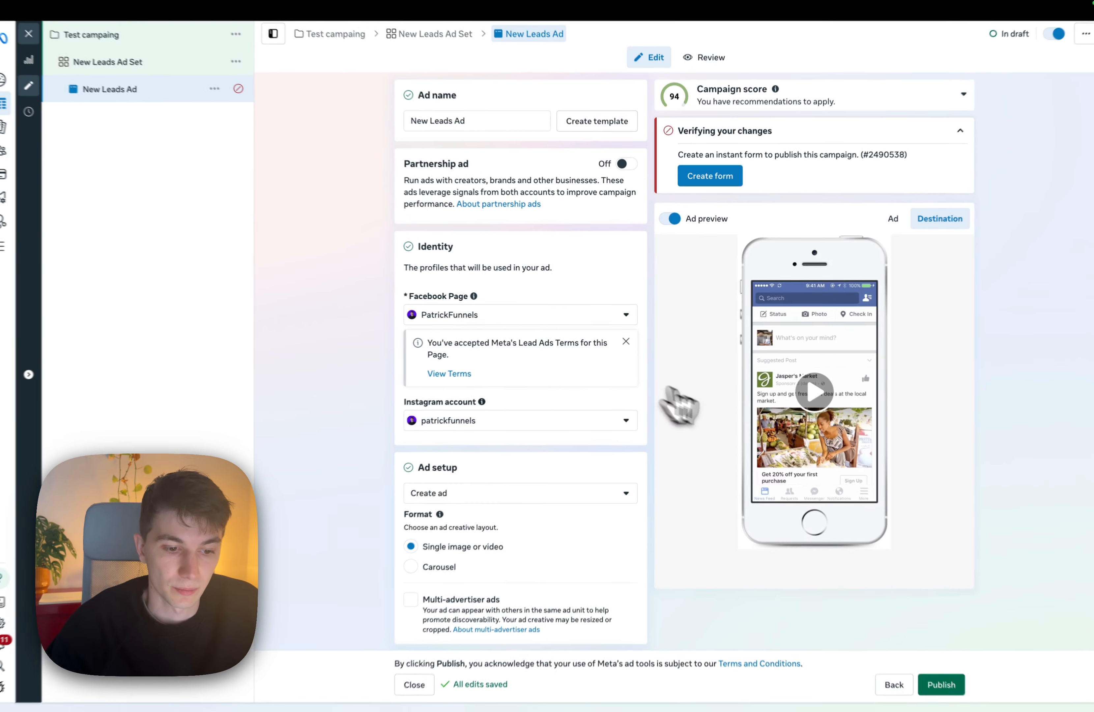
# Review the new ad's creative setup options and the website URL field in its destination settings.
pyautogui.scroll(-2, 508, 405)
pyautogui.scroll(-2, 513, 412)
pyautogui.click(575, 383)
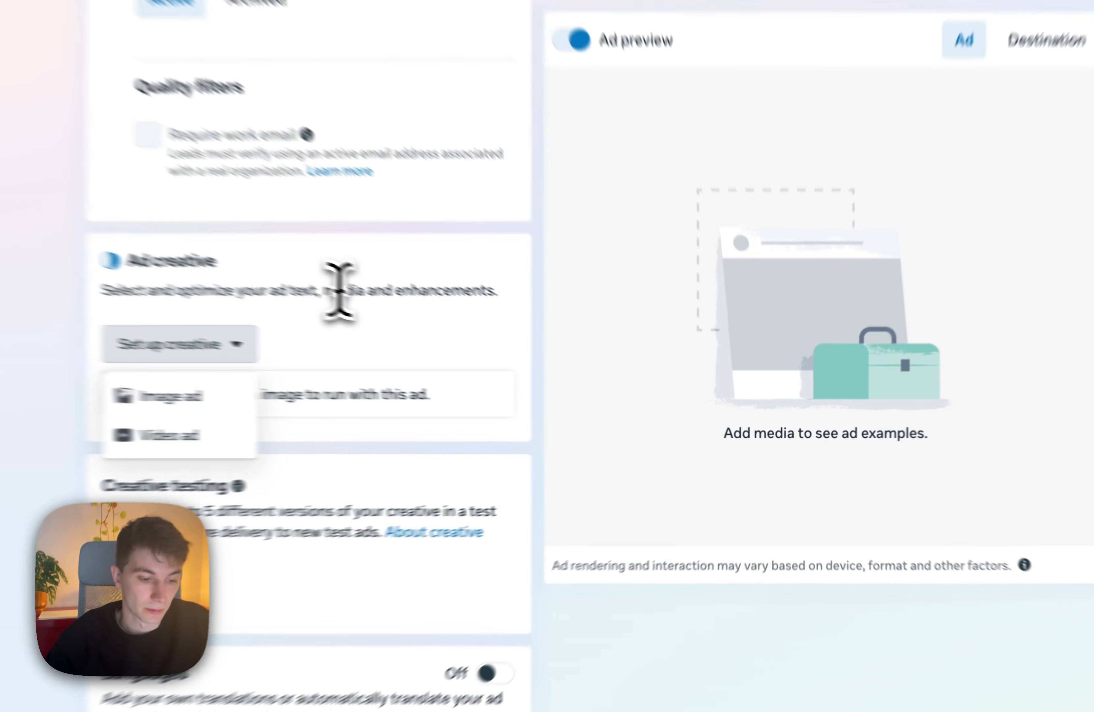
pyautogui.click(541, 359)
pyautogui.scroll(2, 541, 359)
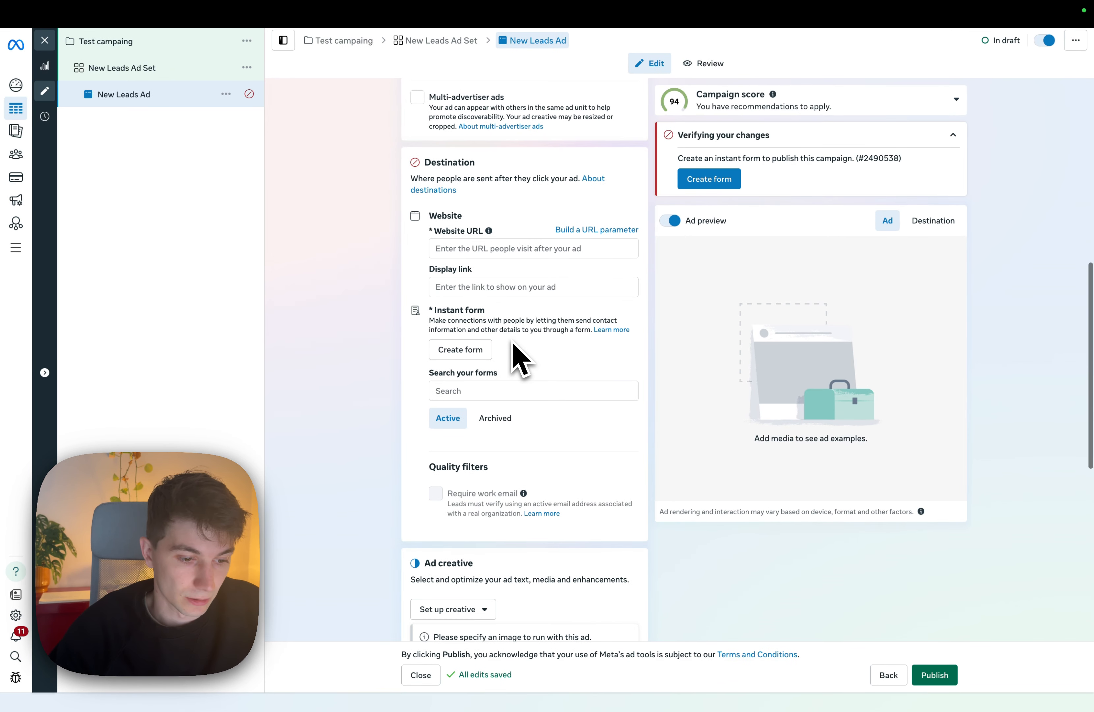
pyautogui.scroll(4, 521, 360)
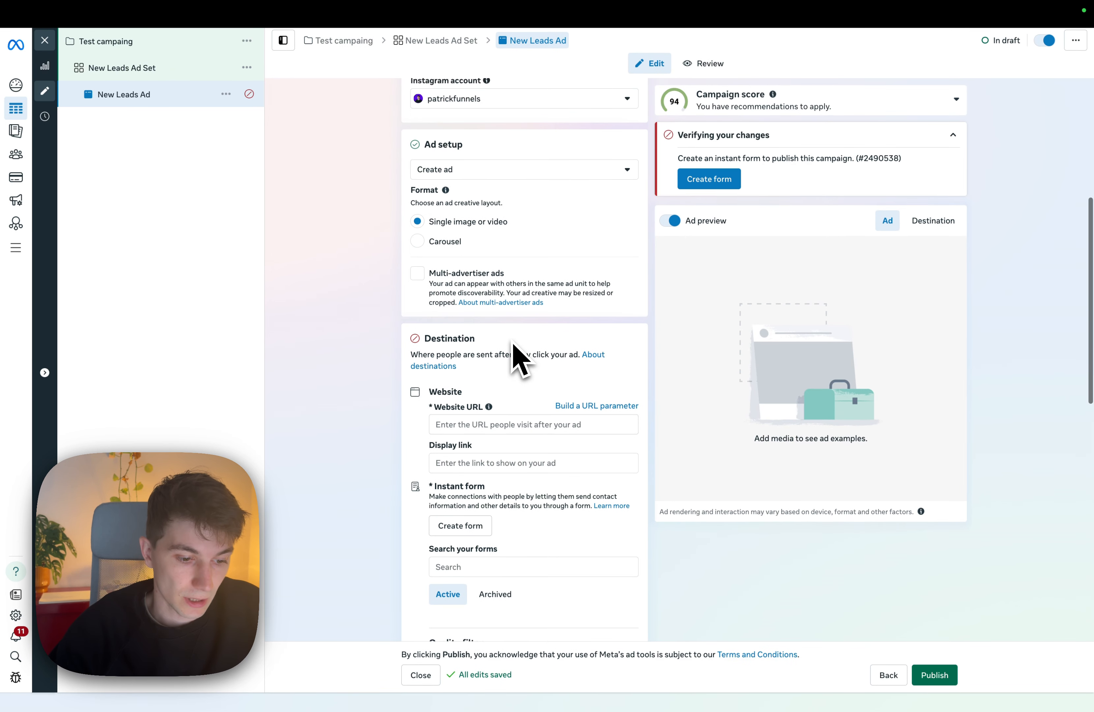
pyautogui.click(501, 424)
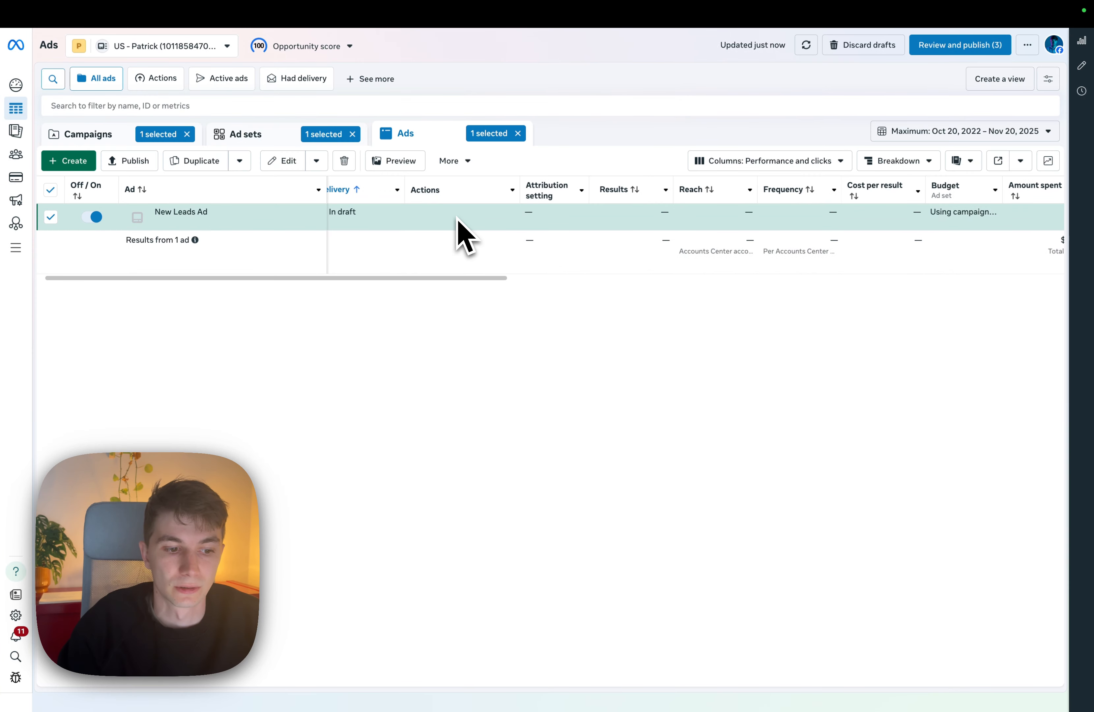
# Examine the performance, budget and spending columns for New Leads Ad in the ads table.
pyautogui.hscroll(6, 627, 231)
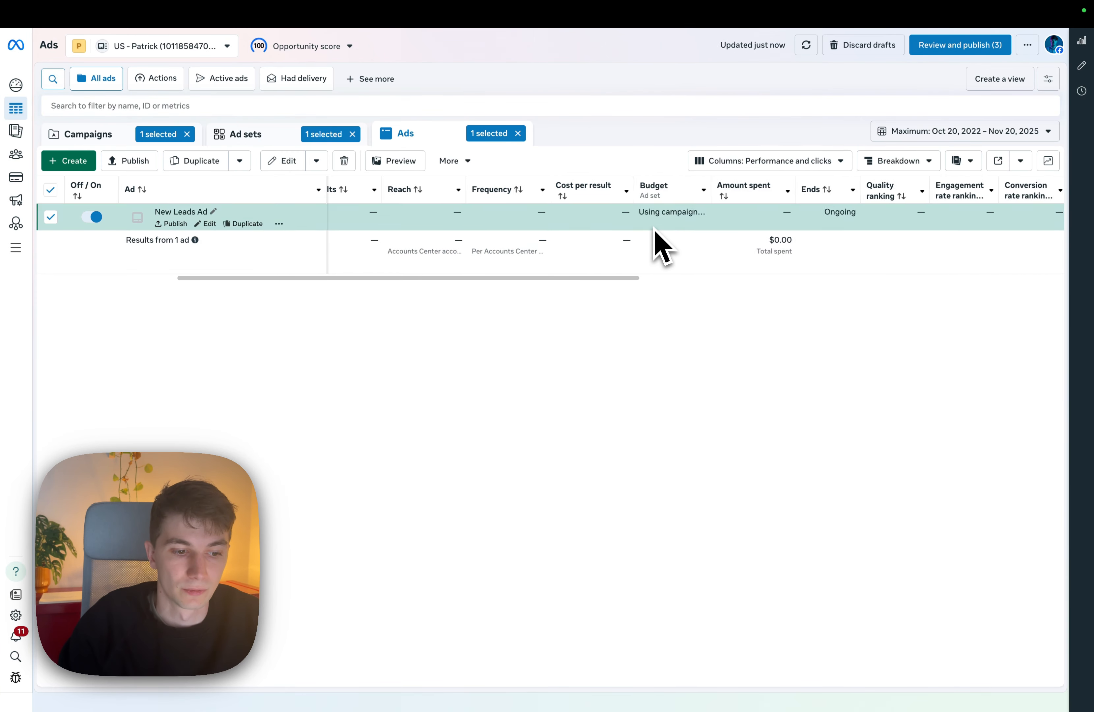
pyautogui.hscroll(4, 655, 245)
pyautogui.hscroll(-6, 655, 245)
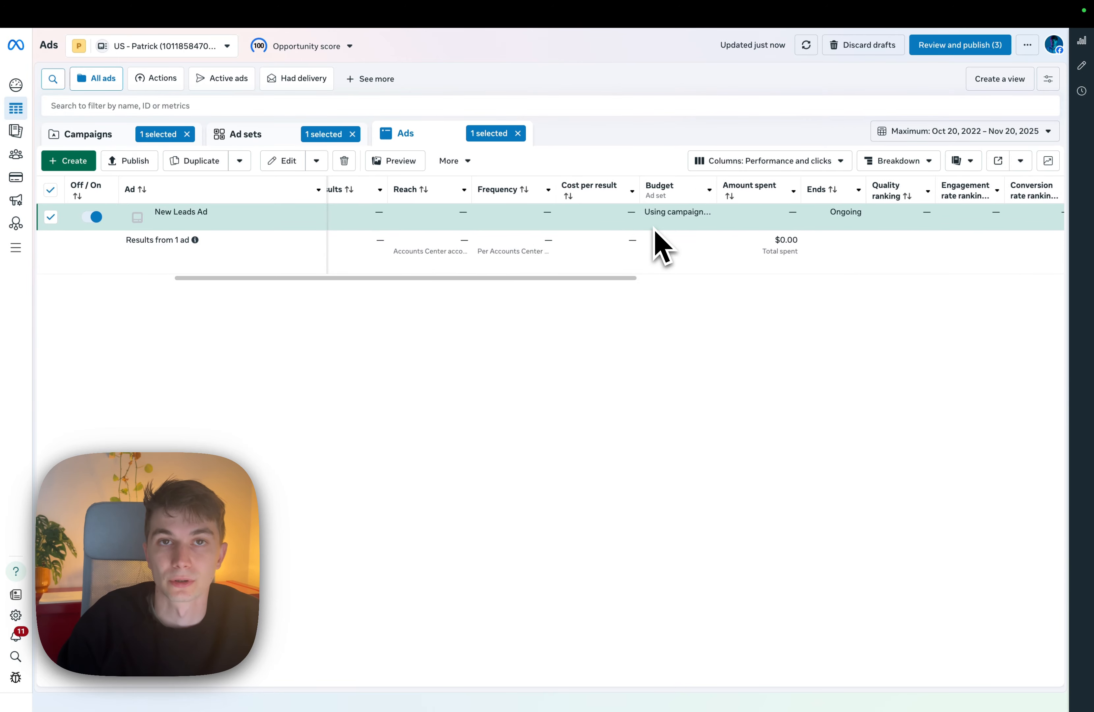